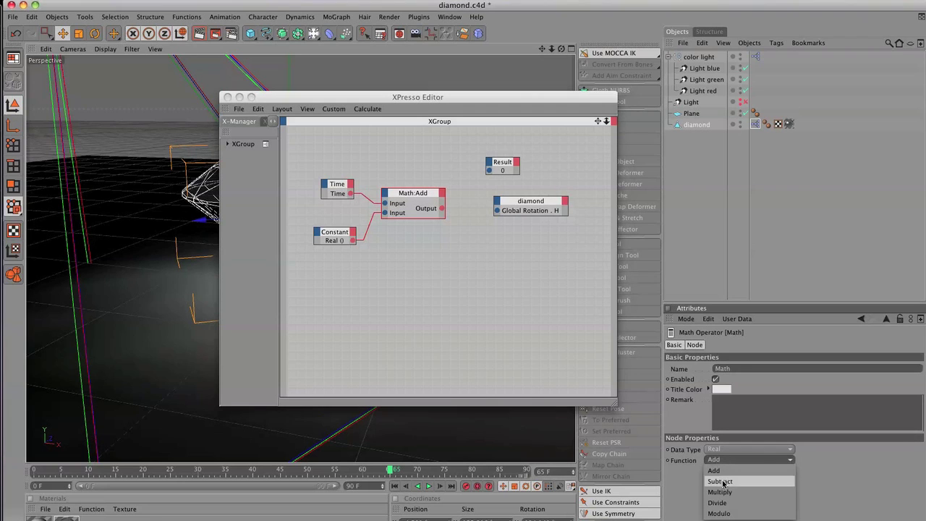
# Switch the Math node to Divide, preview the time/5 output, and wire it into the diamond's Rotation H.
pyautogui.click(724, 503)
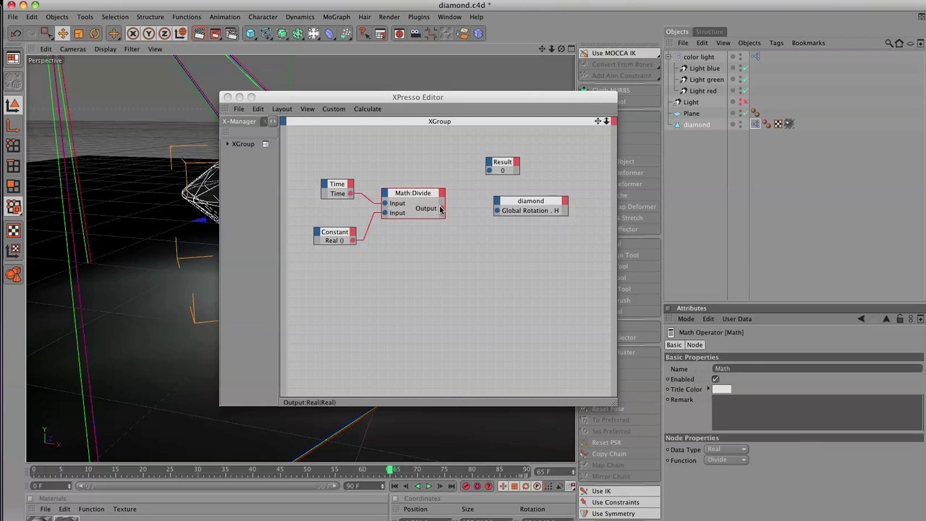
pyautogui.moveTo(442, 208); pyautogui.dragTo(489, 170)
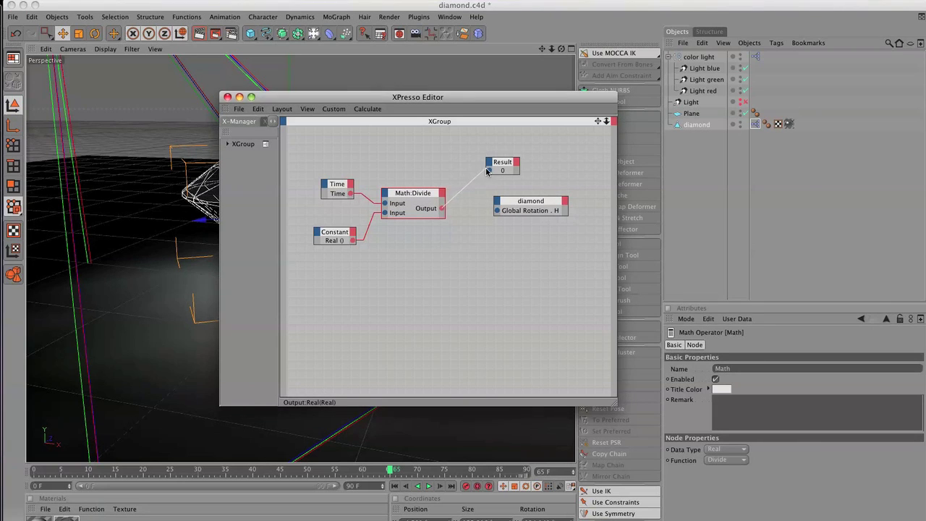
pyautogui.click(427, 485)
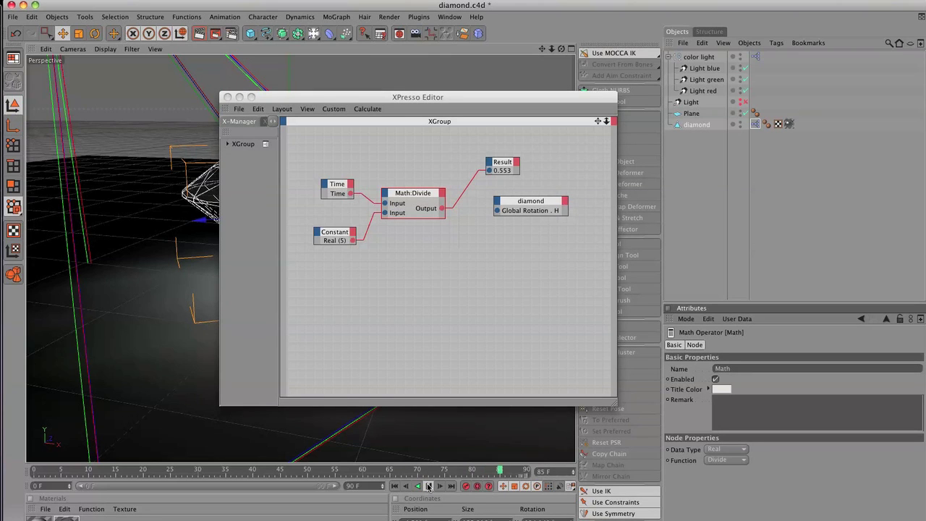
pyautogui.click(427, 485)
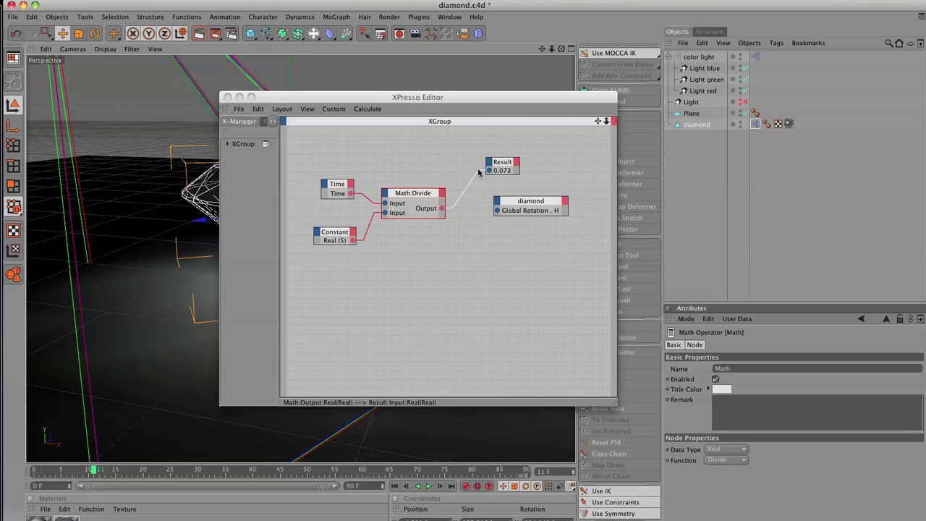
pyautogui.moveTo(489, 171); pyautogui.dragTo(496, 210)
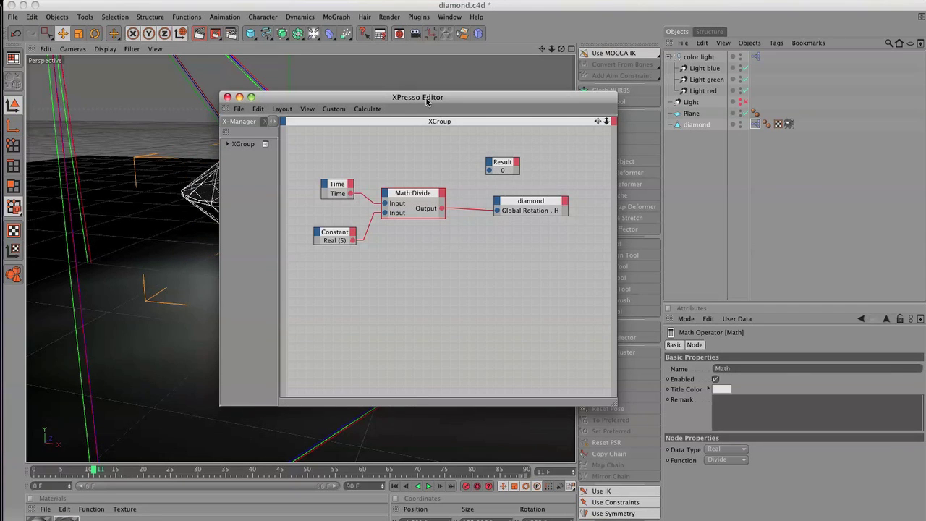
pyautogui.moveTo(427, 102); pyautogui.dragTo(706, 169)
# Play back the diamond's spin, then set the Constant node value to 10.
pyautogui.click(394, 486)
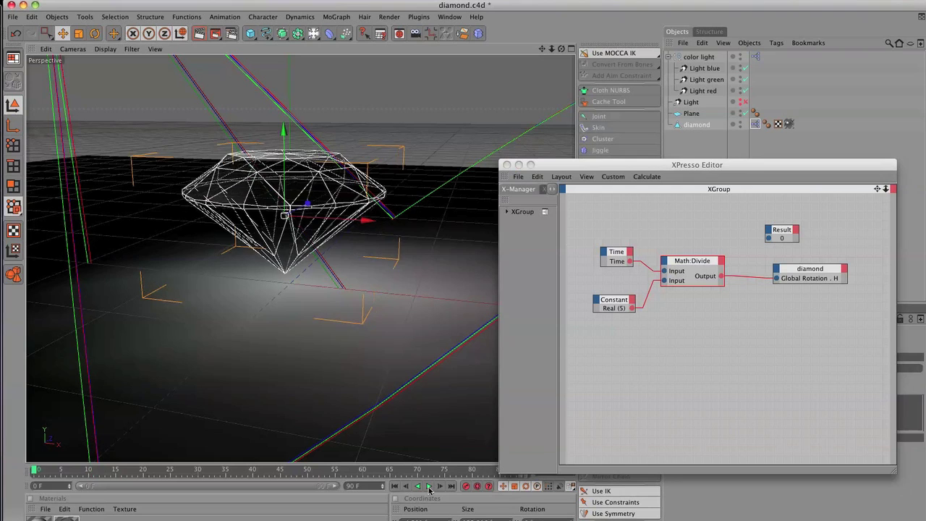
pyautogui.click(429, 486)
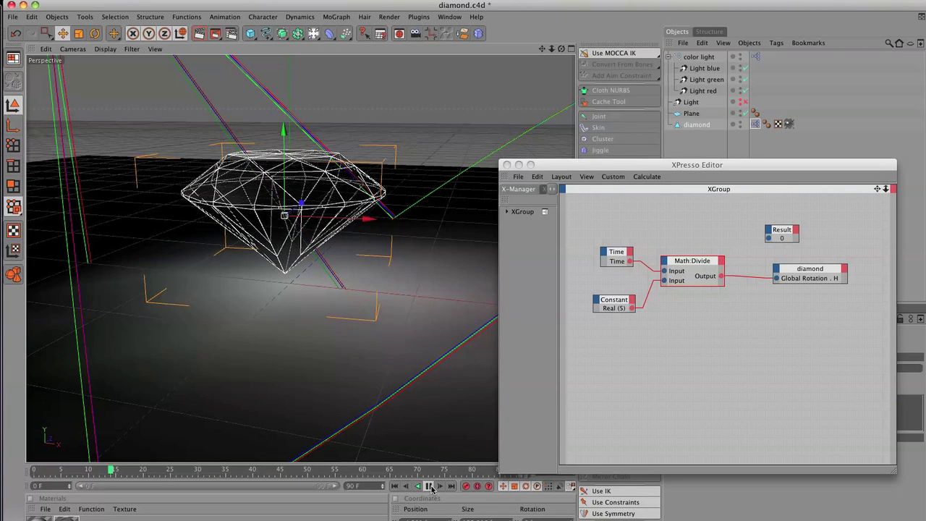
pyautogui.click(431, 489)
pyautogui.click(628, 305)
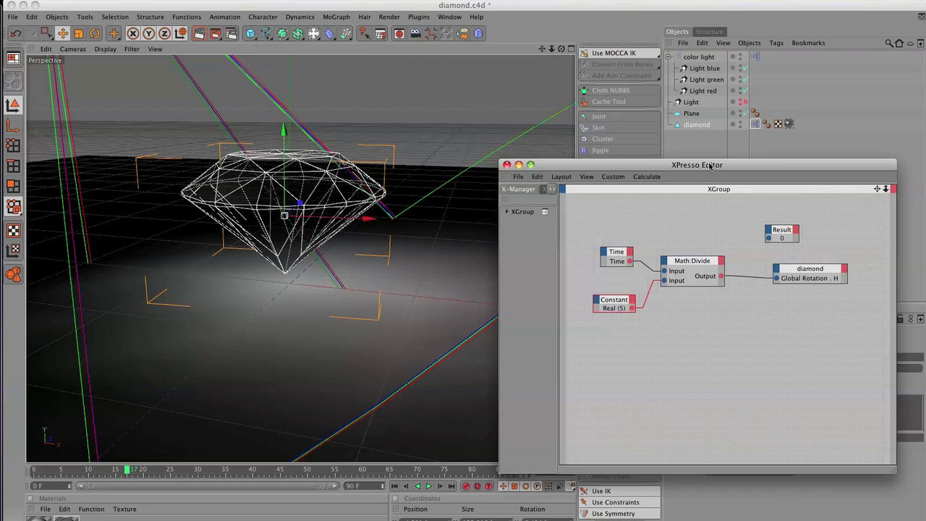
pyautogui.moveTo(710, 166); pyautogui.dragTo(388, 129)
pyautogui.click(716, 460)
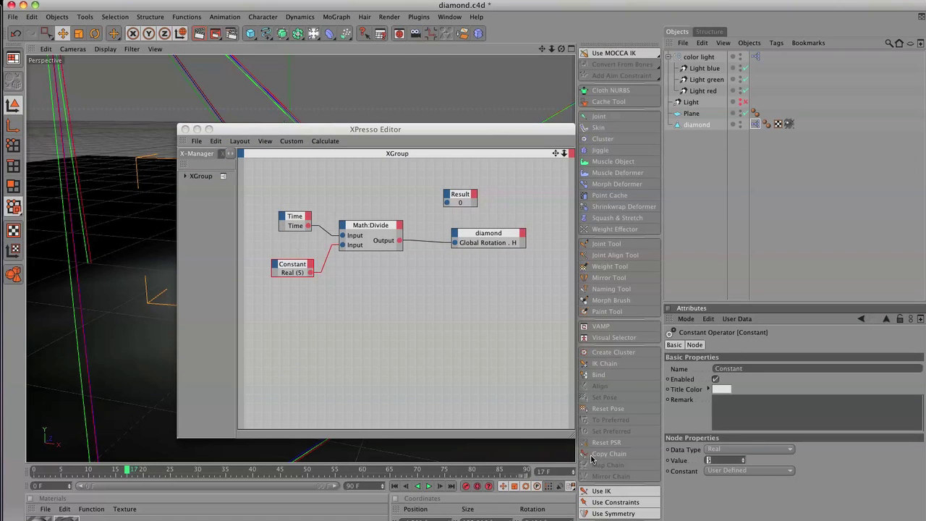
# Replay the slower spin from the first frame and close the XPresso Editor.
pyautogui.moveTo(311, 128); pyautogui.dragTo(660, 133)
pyautogui.click(394, 486)
pyautogui.click(428, 485)
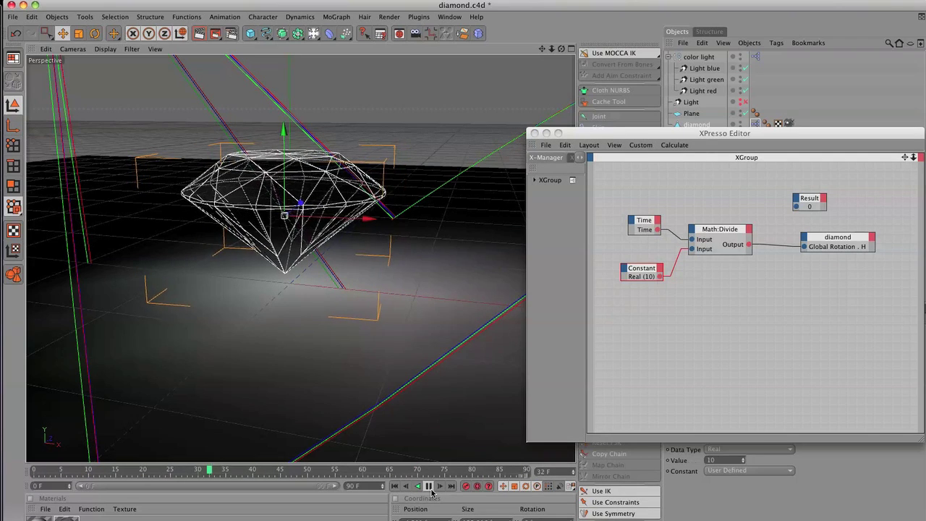
pyautogui.click(430, 488)
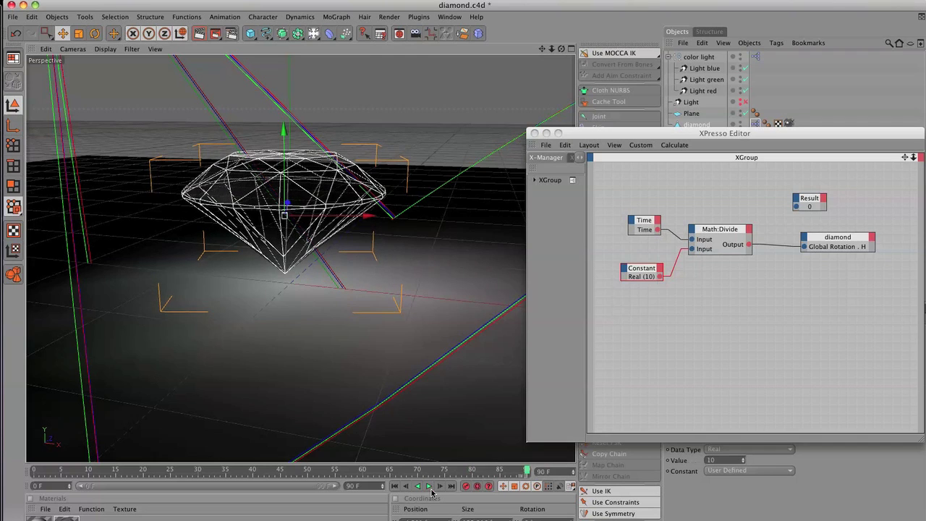
pyautogui.click(534, 133)
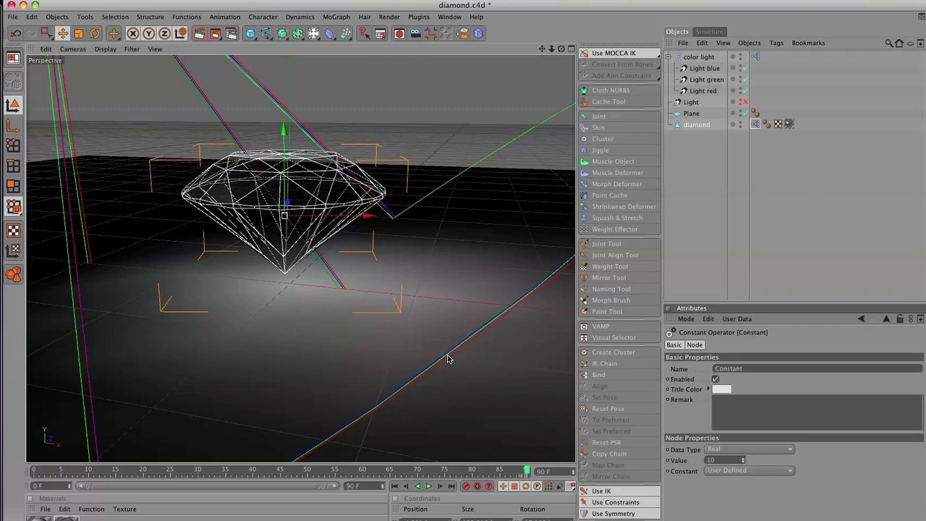
# Add a camera with a 66.873 focal length and lower it to a low angle on the diamond.
pyautogui.click(439, 37)
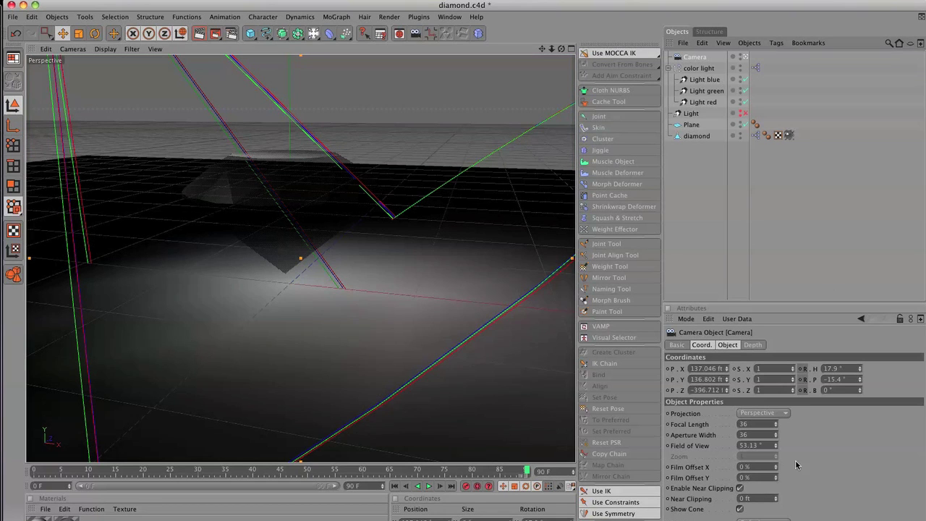
pyautogui.moveTo(776, 446); pyautogui.dragTo(776, 490)
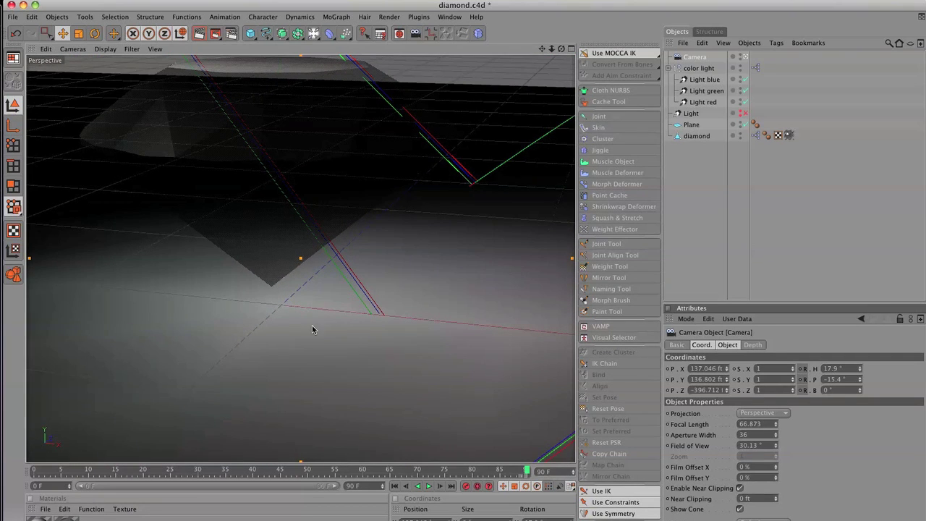
pyautogui.keyDown('alt'); pyautogui.moveTo(312, 330); pyautogui.dragTo(280, 446); pyautogui.keyUp('alt')
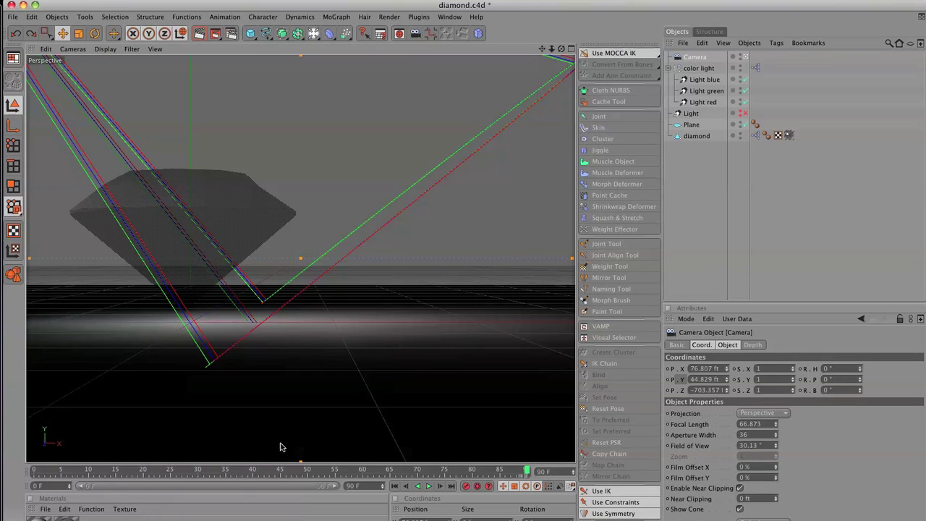
pyautogui.click(360, 489)
# Set the scene end frame to 900, extend the preview range, and return to frame 0.
pyautogui.write('900')
pyautogui.press('Return')
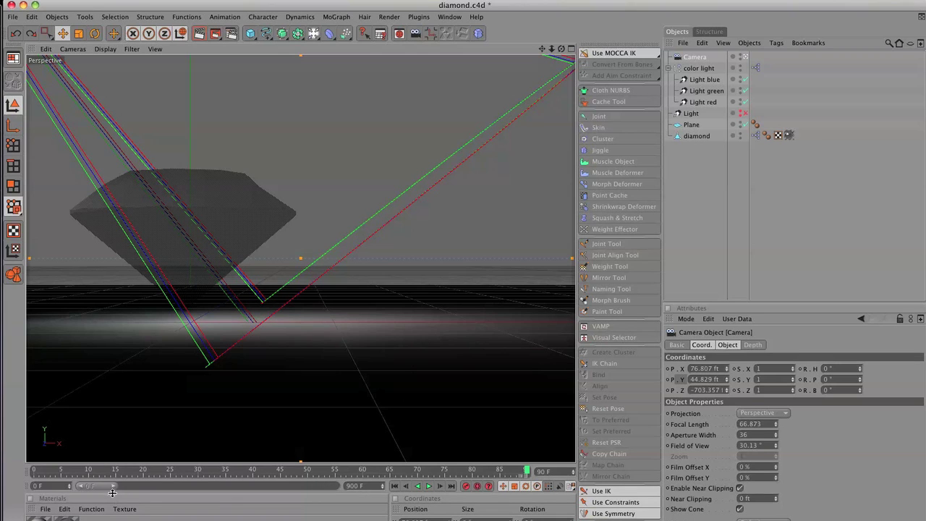
pyautogui.moveTo(113, 490); pyautogui.dragTo(456, 489)
pyautogui.moveTo(57, 470); pyautogui.dragTo(16, 473)
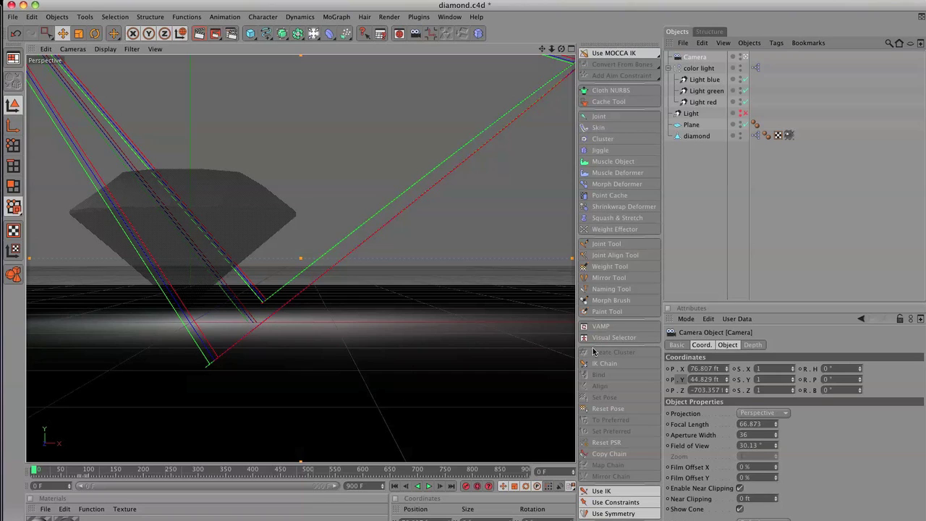
# Keyframe the camera's P.Y at frame 0, then raise it to 66.855 ft at frame 150.
pyautogui.keyDown('ctrl'); pyautogui.click(668, 380); pyautogui.keyUp('ctrl')
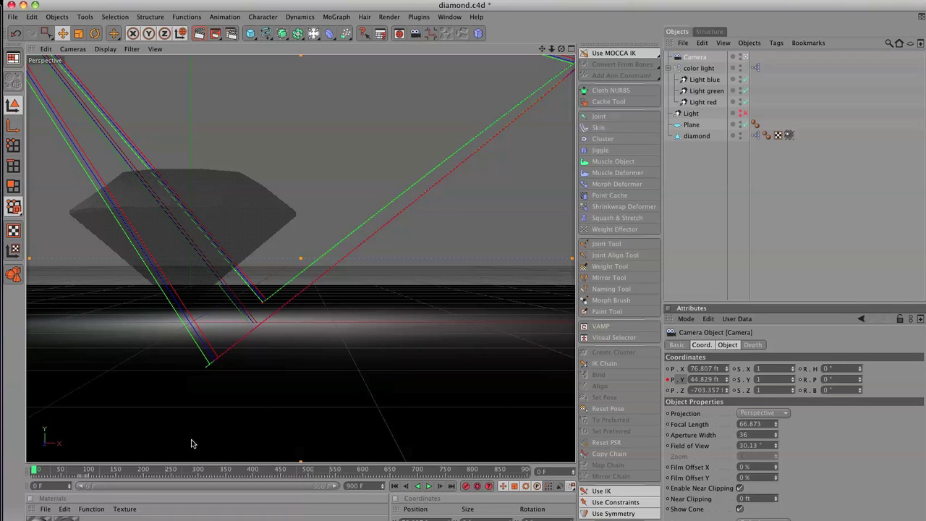
pyautogui.middleClick(205, 347)
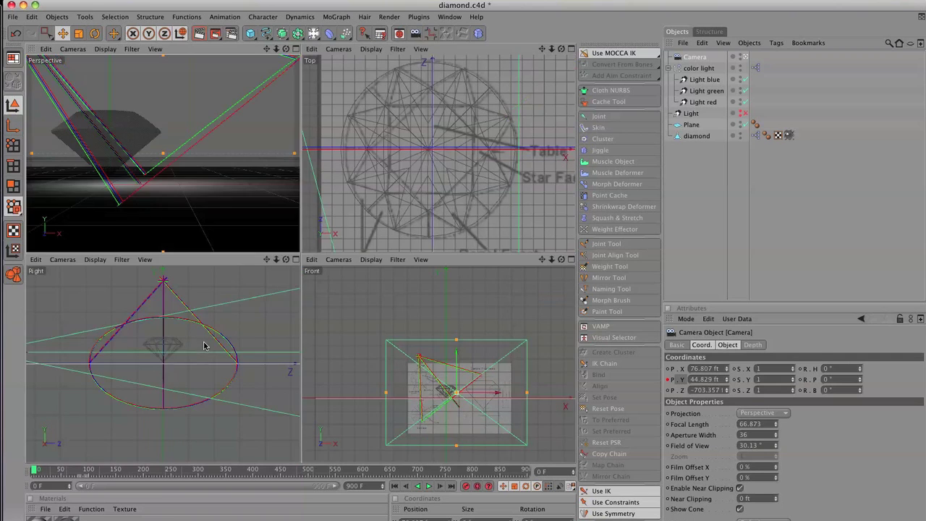
pyautogui.middleClick(193, 225)
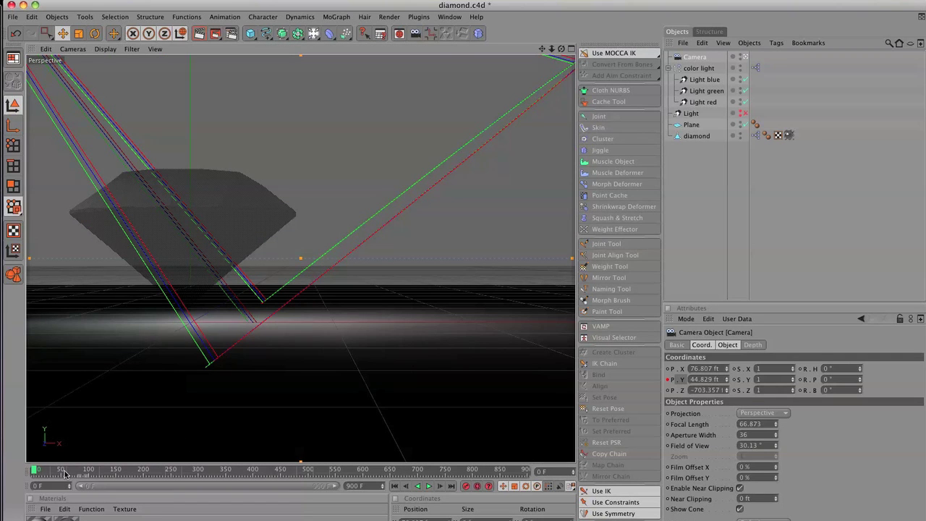
pyautogui.moveTo(63, 471); pyautogui.dragTo(116, 471)
pyautogui.keyDown('alt'); pyautogui.moveTo(172, 335); pyautogui.dragTo(172, 375, button='middle'); pyautogui.keyUp('alt')
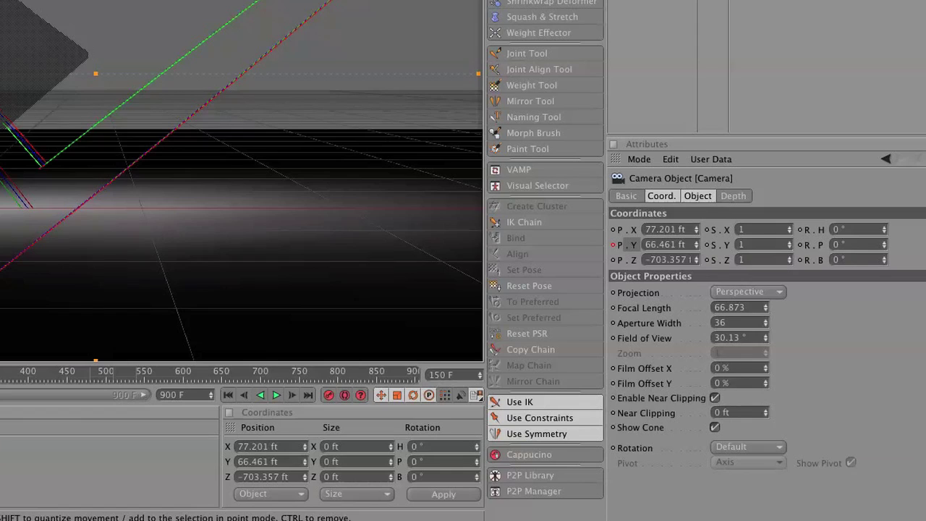
pyautogui.keyDown('alt'); pyautogui.moveTo(217, 239); pyautogui.dragTo(217, 240, button='middle'); pyautogui.keyUp('alt')
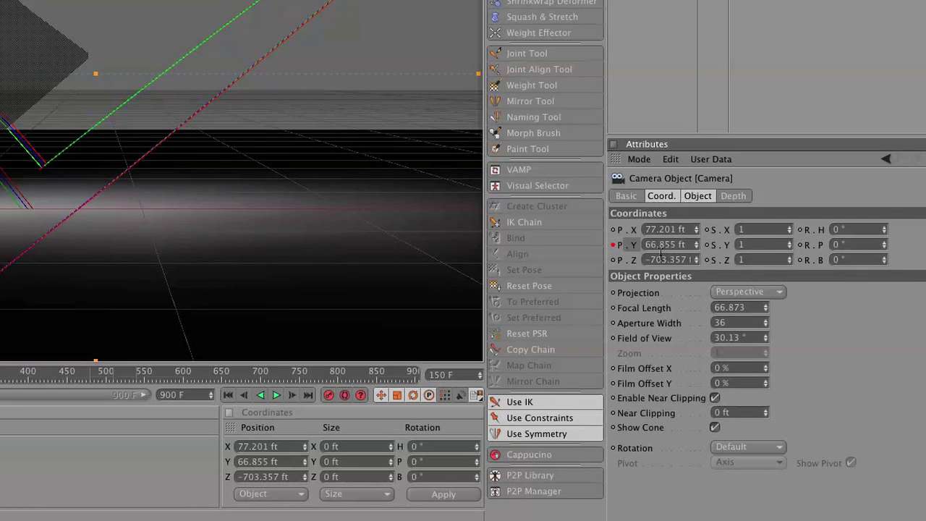
# Make both camera height keys linear in the F-Curve editor and scrub to check the move.
pyautogui.rightClick(634, 246)
pyautogui.moveTo(674, 247)
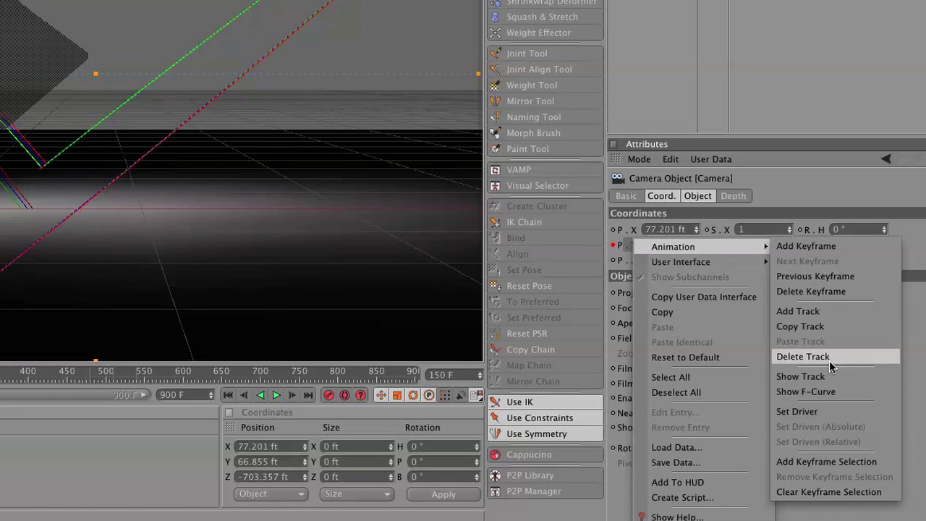
pyautogui.click(824, 391)
pyautogui.hotkey('ctrl', 'a')
pyautogui.rightClick(401, 272)
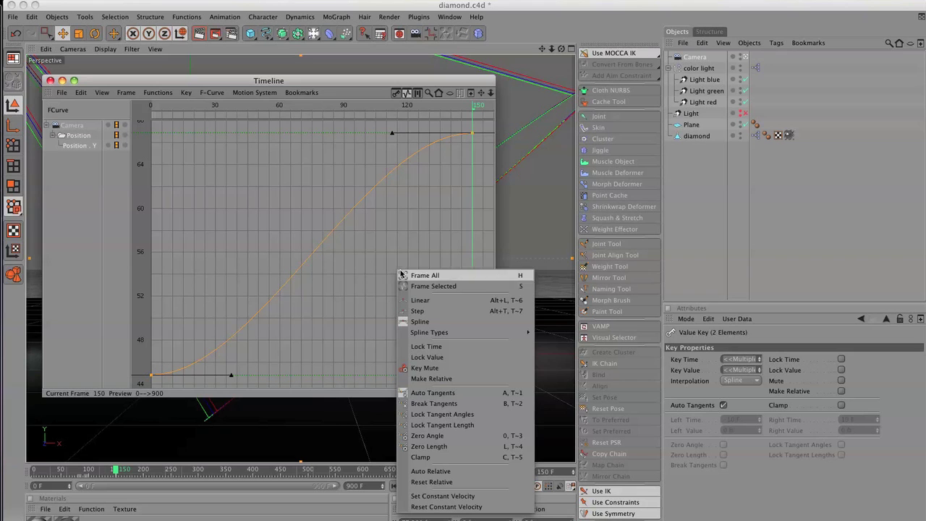
pyautogui.click(409, 301)
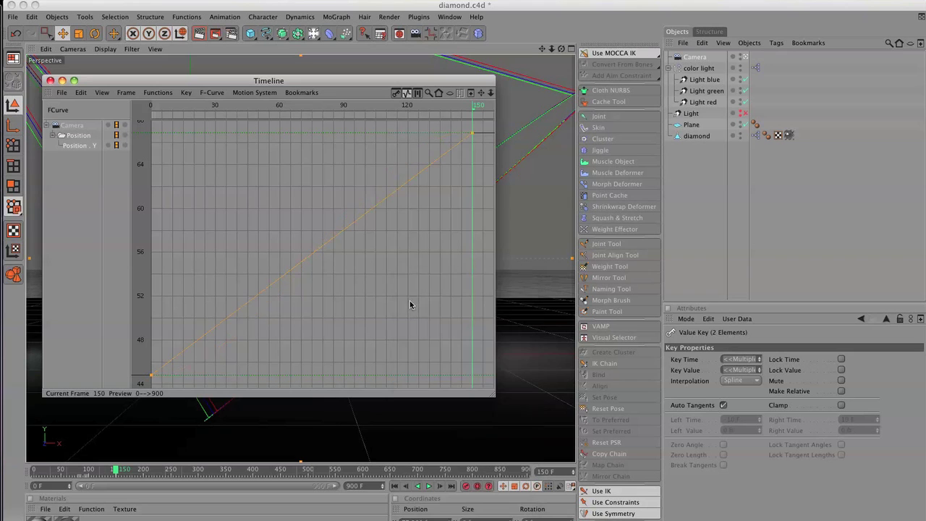
pyautogui.click(50, 80)
pyautogui.moveTo(37, 471); pyautogui.dragTo(85, 470)
pyautogui.click(205, 34)
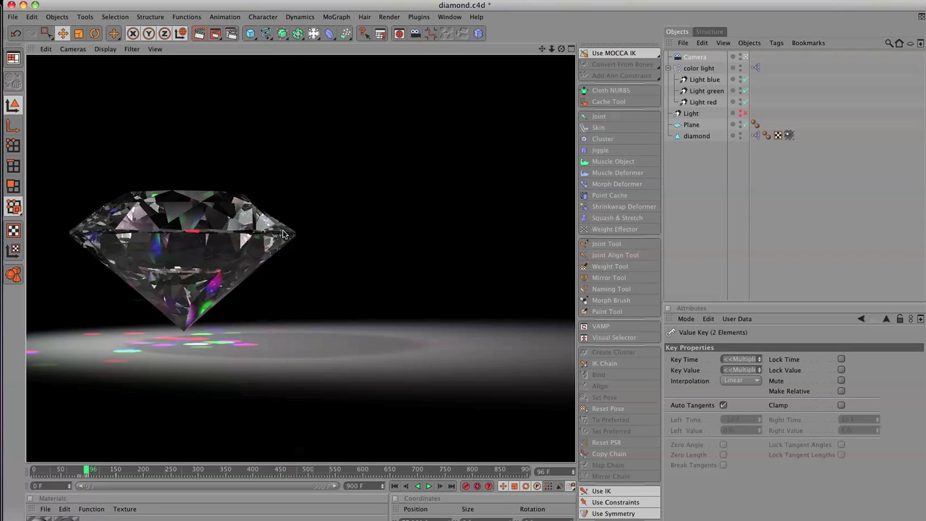
pyautogui.click(467, 152)
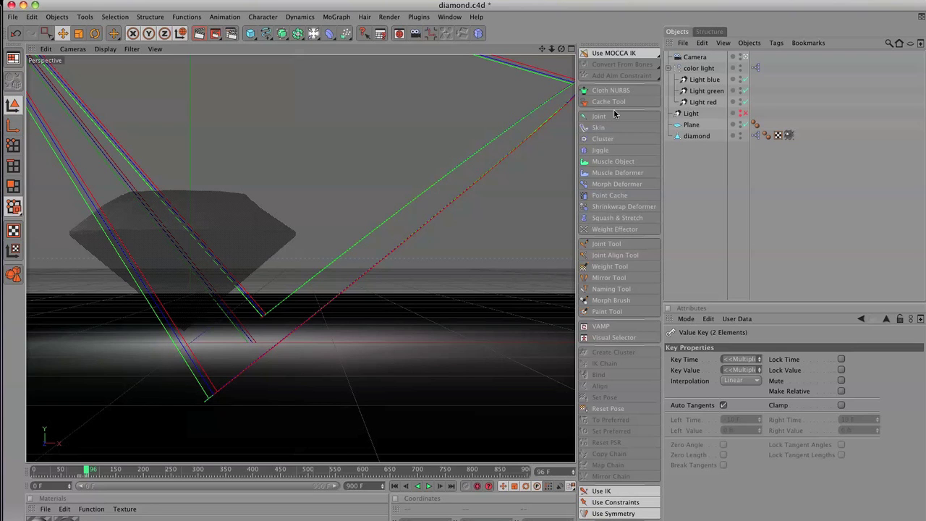
# Add a Compositing tag to the diamond with Object Buffer 1 enabled.
pyautogui.click(698, 136)
pyautogui.click(692, 125)
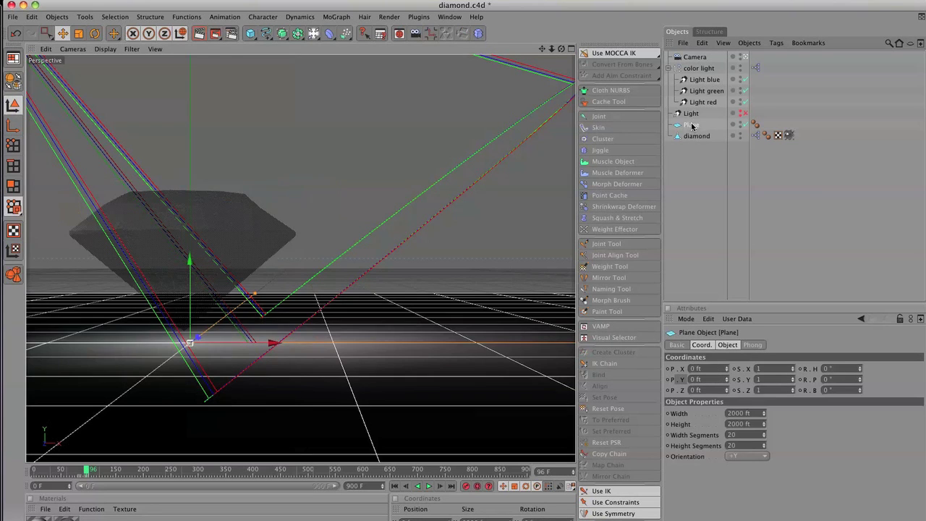
pyautogui.click(695, 137)
pyautogui.rightClick(695, 138)
pyautogui.moveTo(723, 143)
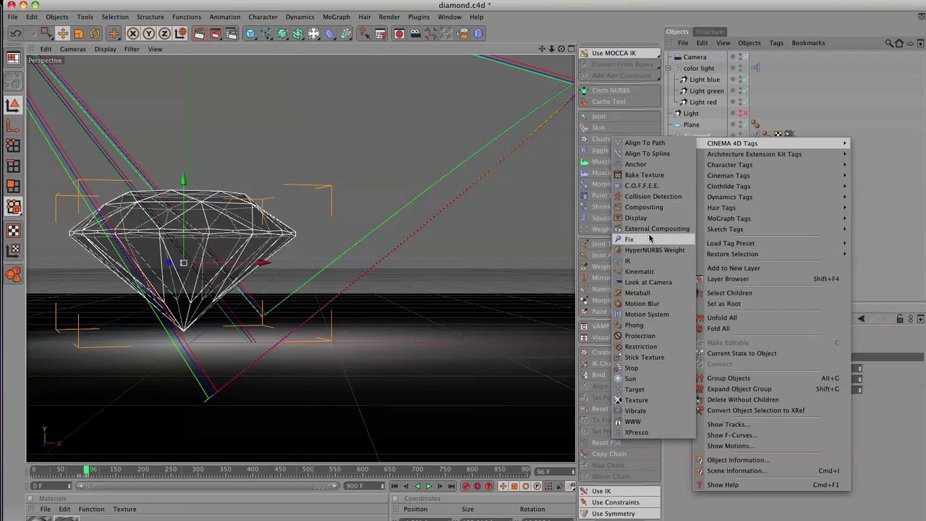
pyautogui.click(644, 208)
pyautogui.click(861, 345)
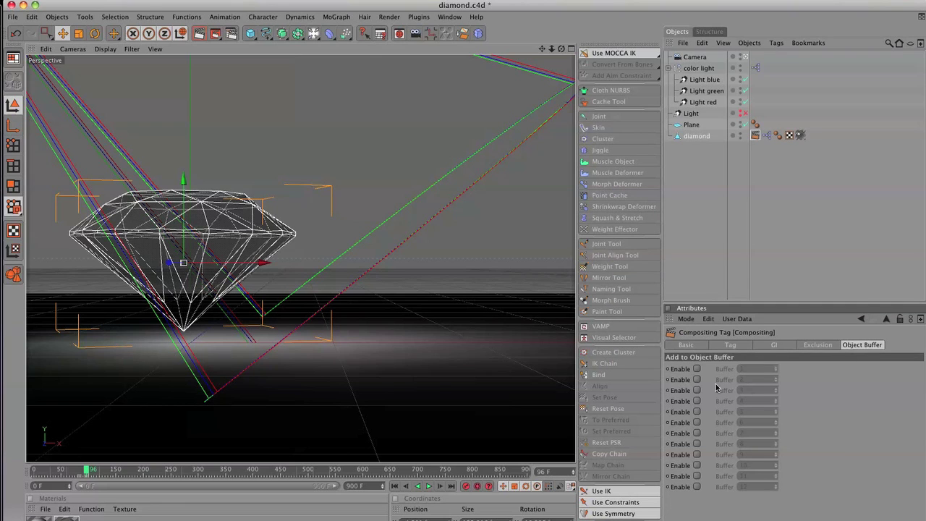
pyautogui.click(696, 369)
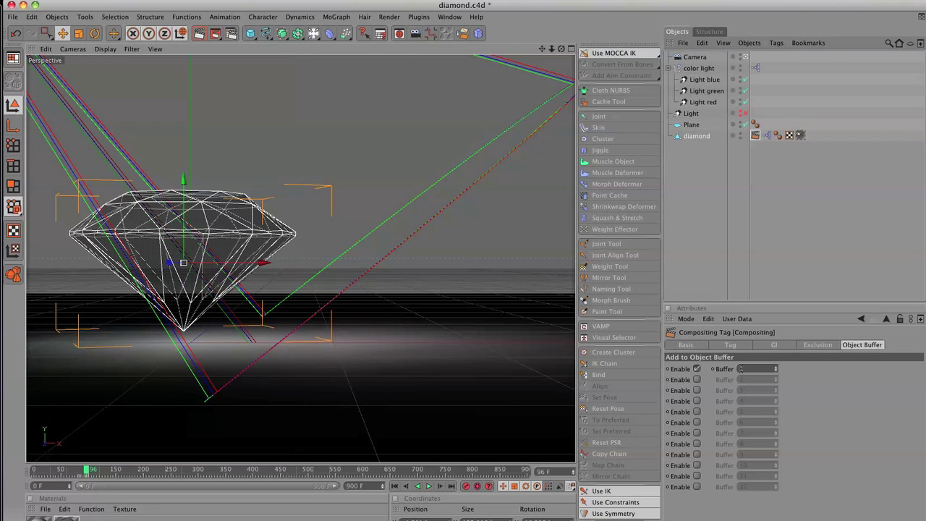
pyautogui.click(690, 125)
# Add a Compositing tag to the Plane with Object Buffer 2 enabled.
pyautogui.rightClick(690, 124)
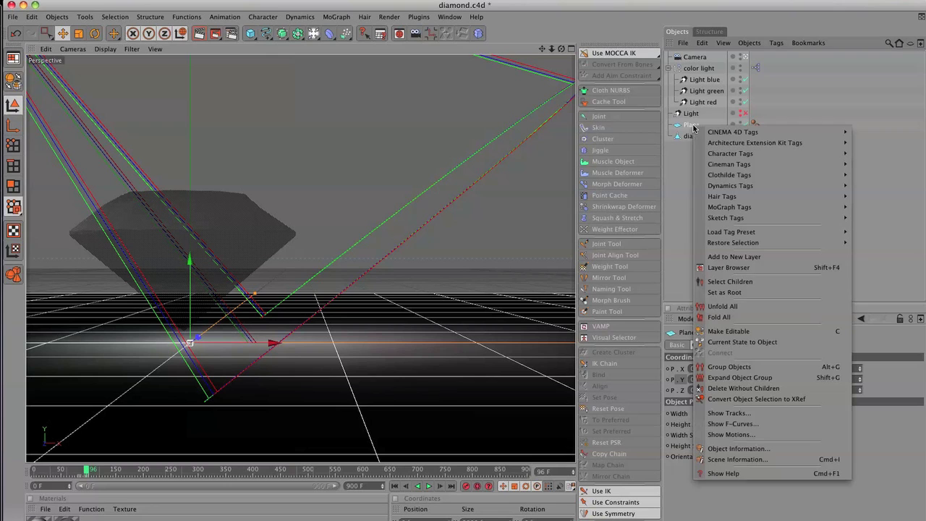
pyautogui.moveTo(723, 132)
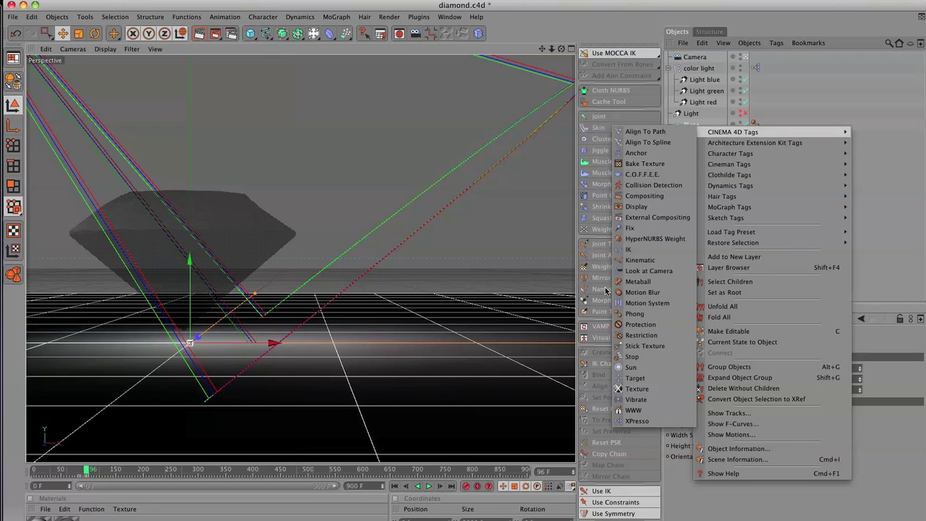
pyautogui.click(645, 196)
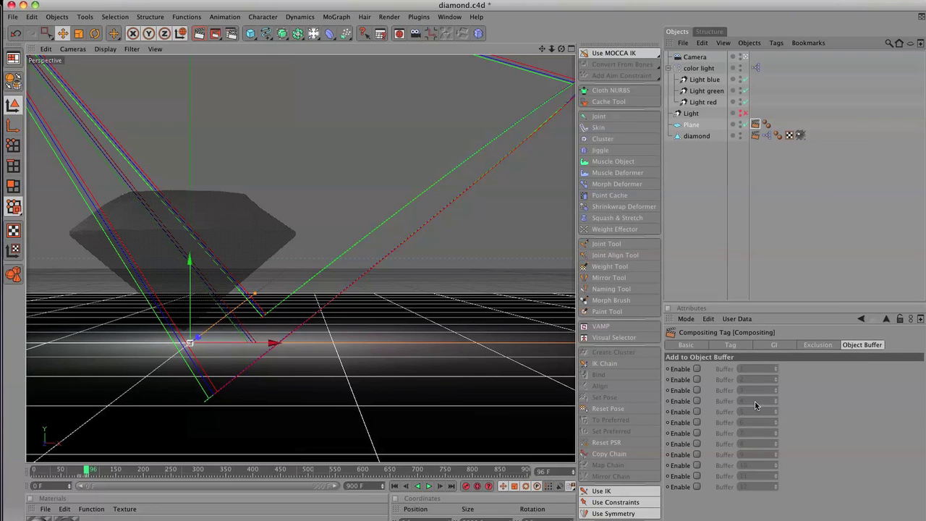
pyautogui.click(696, 379)
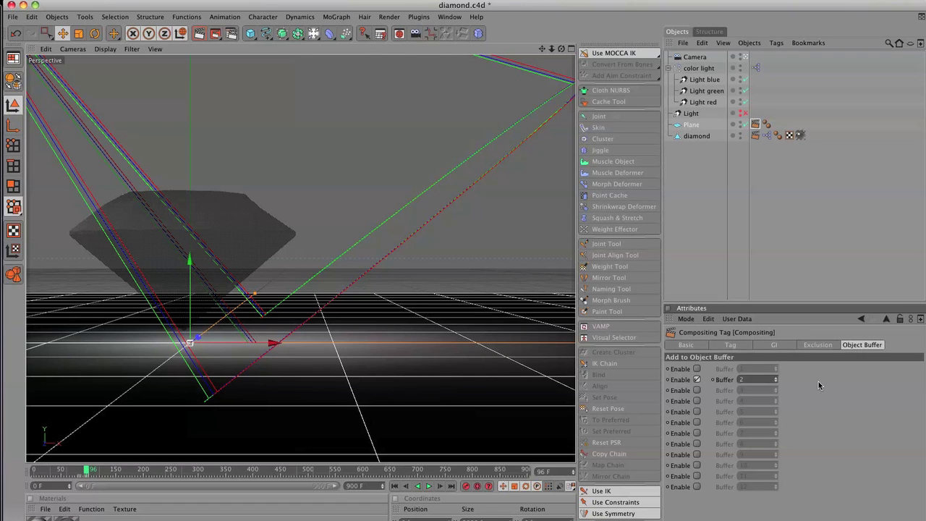
pyautogui.click(695, 128)
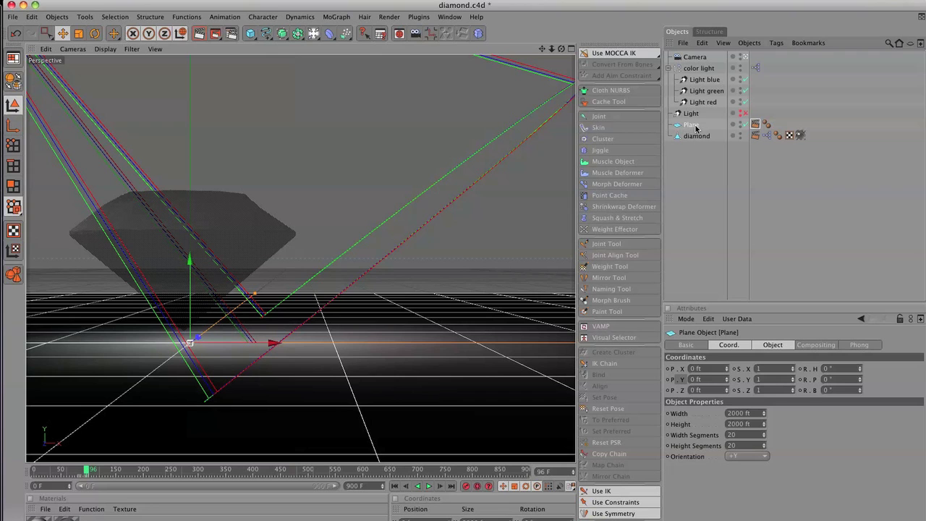
# Set the output preset to HDV/HDTV 720 29.97 with a Manual frame range ending at 150.
pyautogui.click(230, 34)
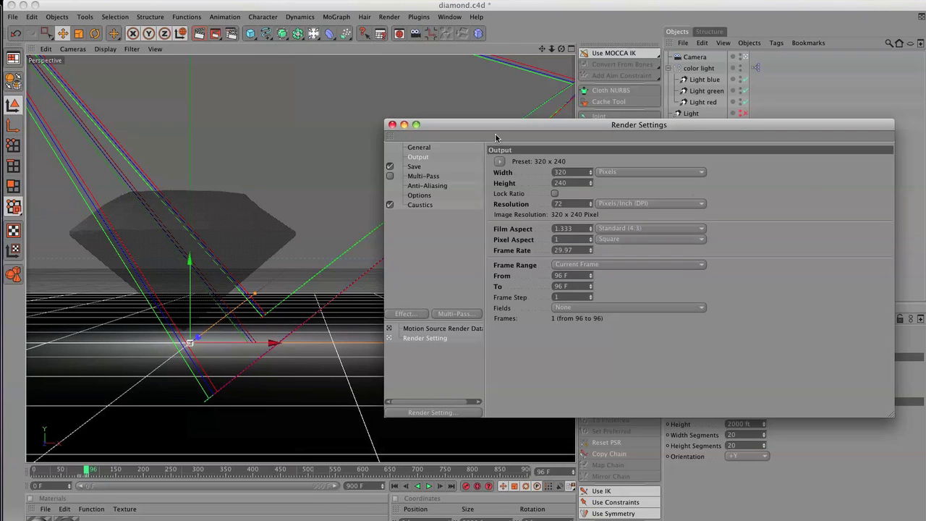
pyautogui.moveTo(457, 125); pyautogui.dragTo(378, 70)
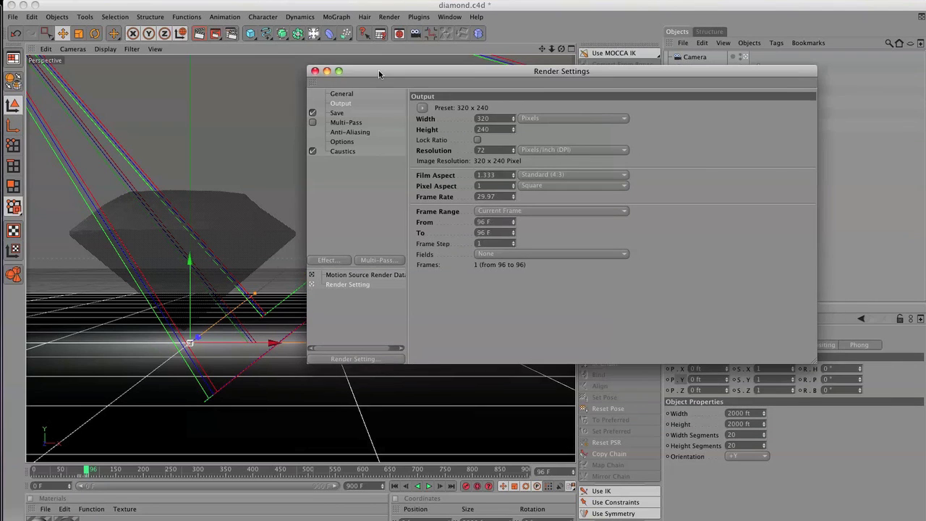
pyautogui.click(422, 108)
pyautogui.moveTo(431, 150)
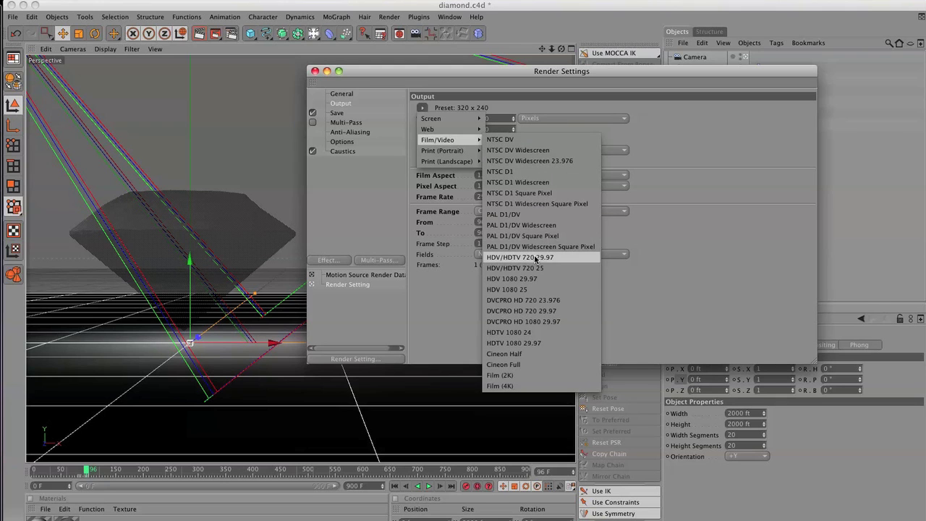
pyautogui.click(585, 257)
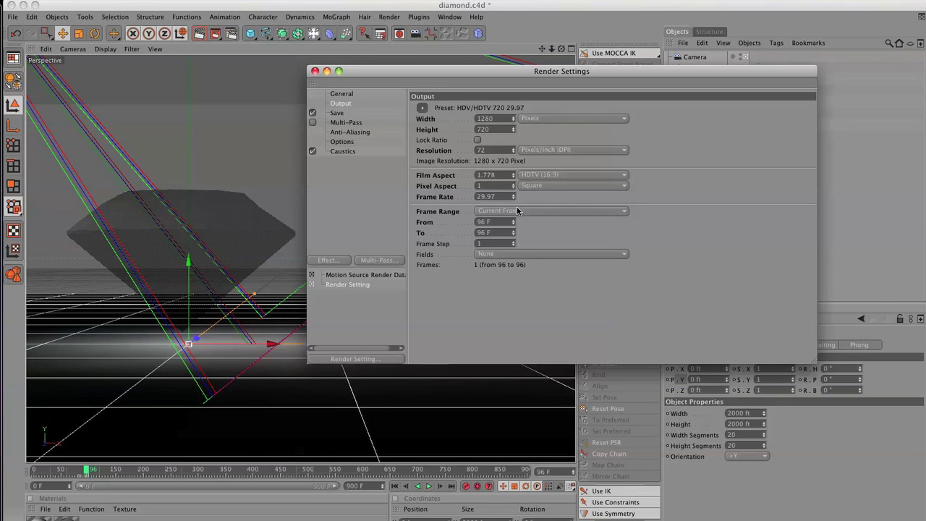
pyautogui.click(517, 210)
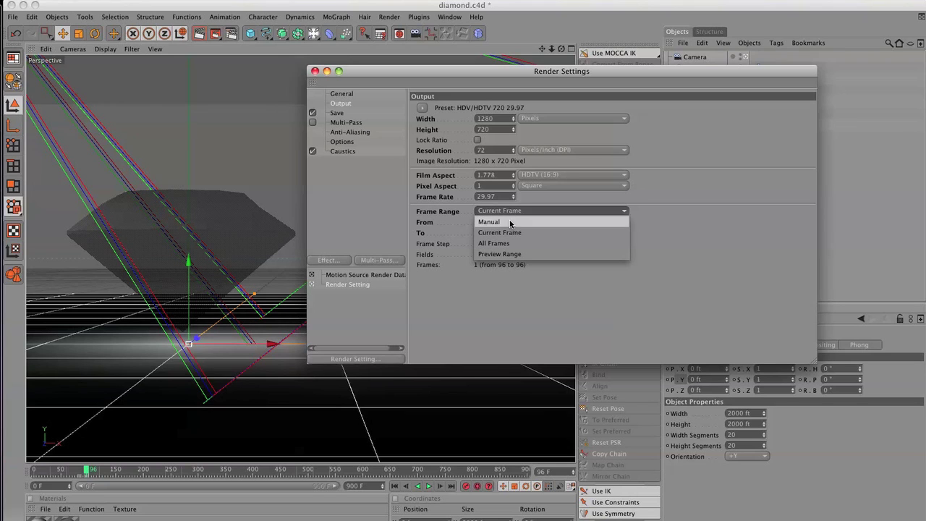
pyautogui.click(512, 221)
pyautogui.click(499, 233)
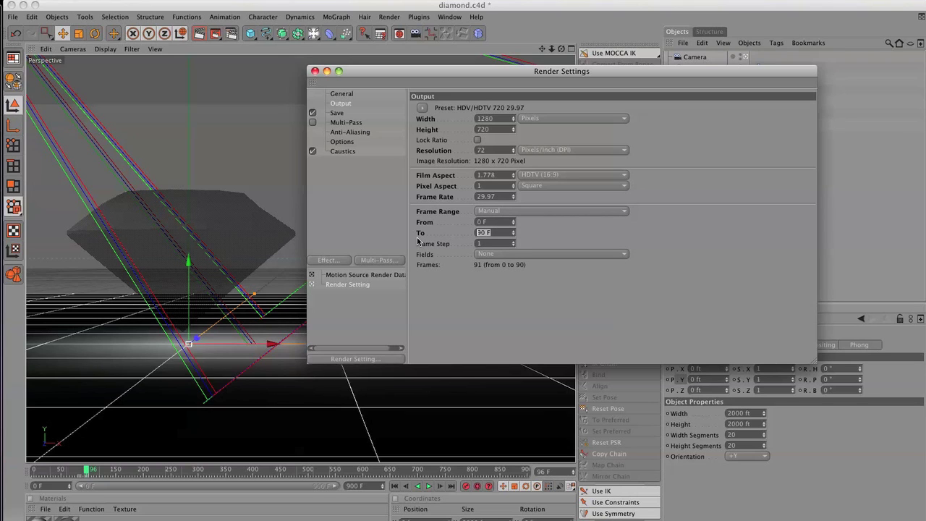
pyautogui.write('300')
pyautogui.press('Return')
# Save as RPF and add a compositing project file that includes 3D data.
pyautogui.click(340, 113)
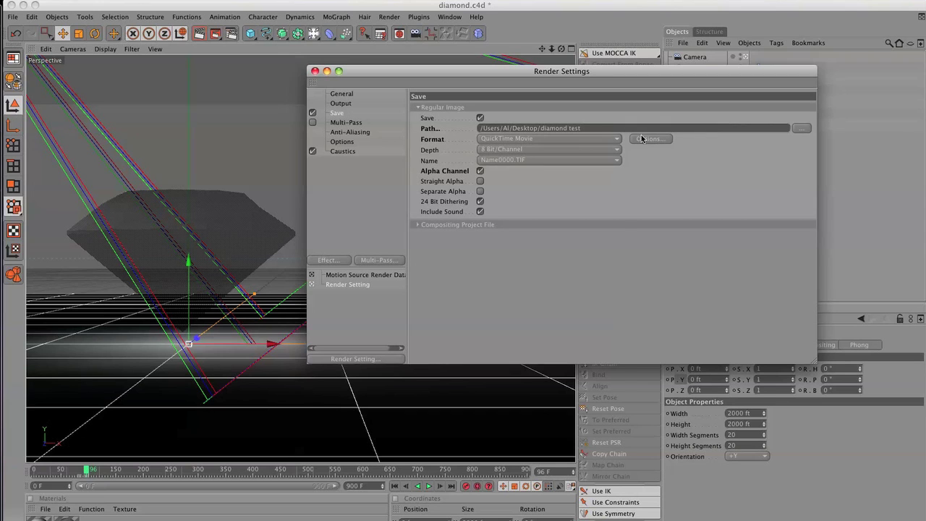
pyautogui.click(600, 138)
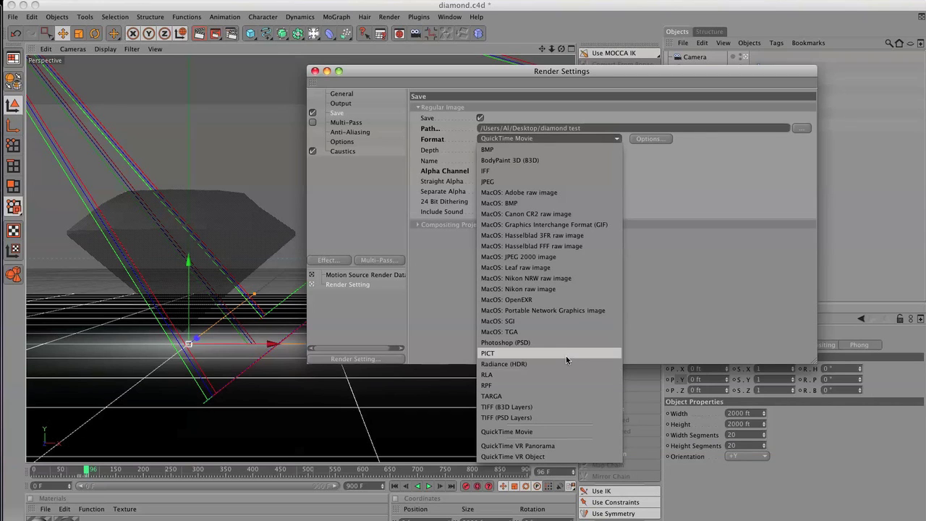
pyautogui.click(555, 385)
pyautogui.click(646, 139)
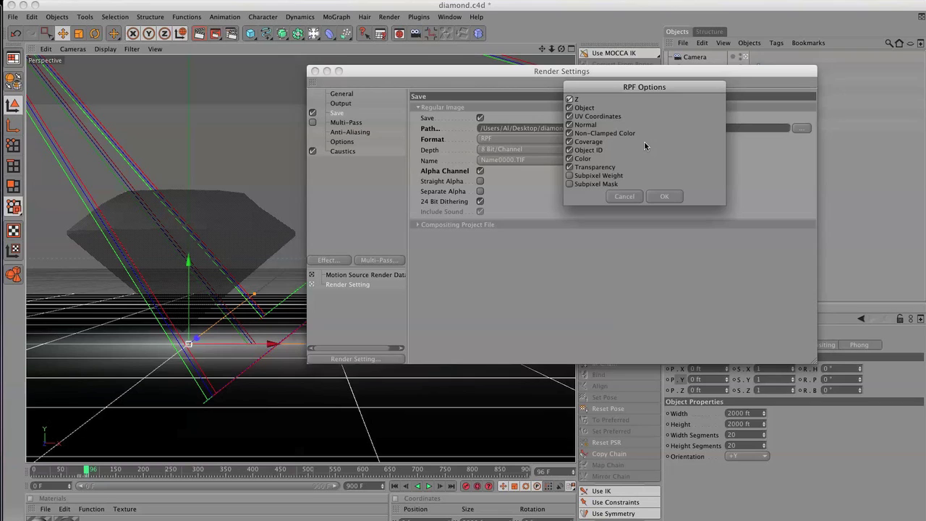
pyautogui.click(664, 198)
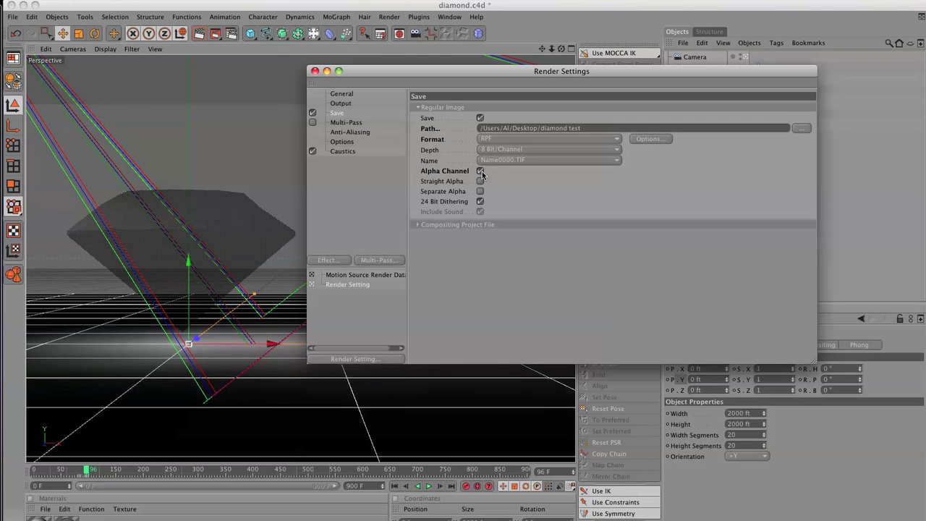
pyautogui.click(418, 224)
pyautogui.click(489, 235)
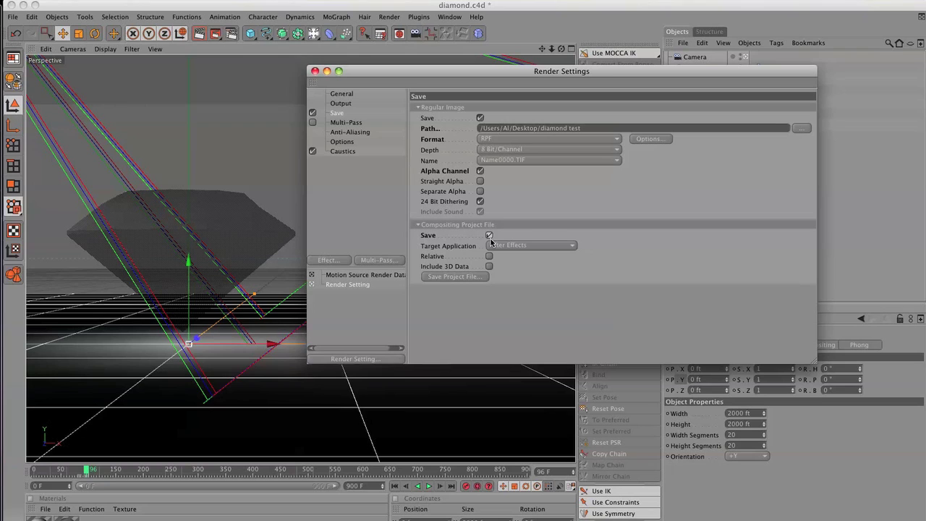
pyautogui.click(489, 266)
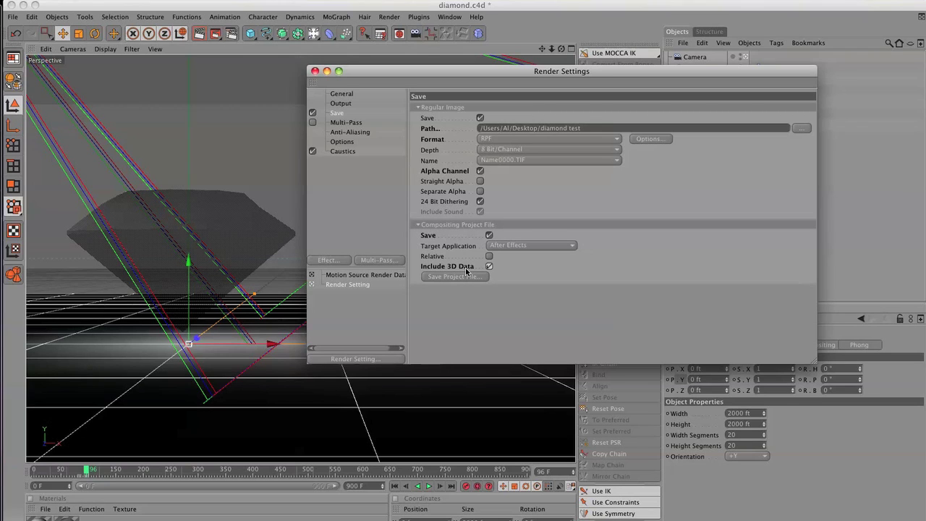
# Turn on Multi-Pass rendering in Render Settings.
pyautogui.click(348, 123)
pyautogui.click(312, 122)
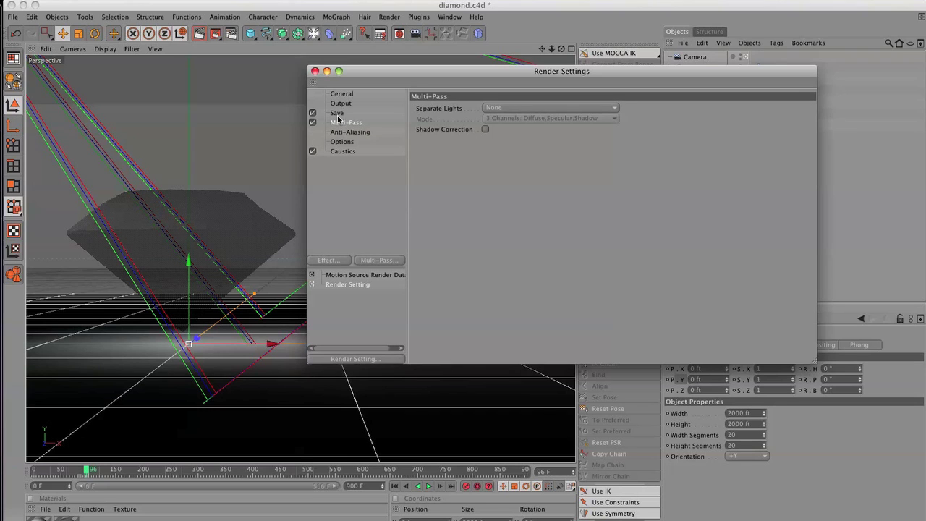
pyautogui.click(337, 113)
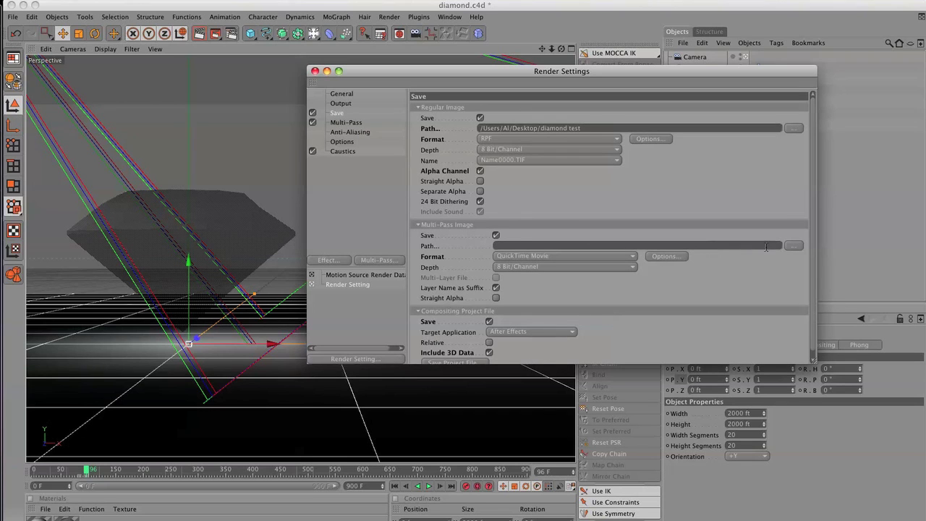
# Save regular images as 'diamond' in the diamond sequence folder and reuse that path for Multi-Pass.
pyautogui.click(792, 245)
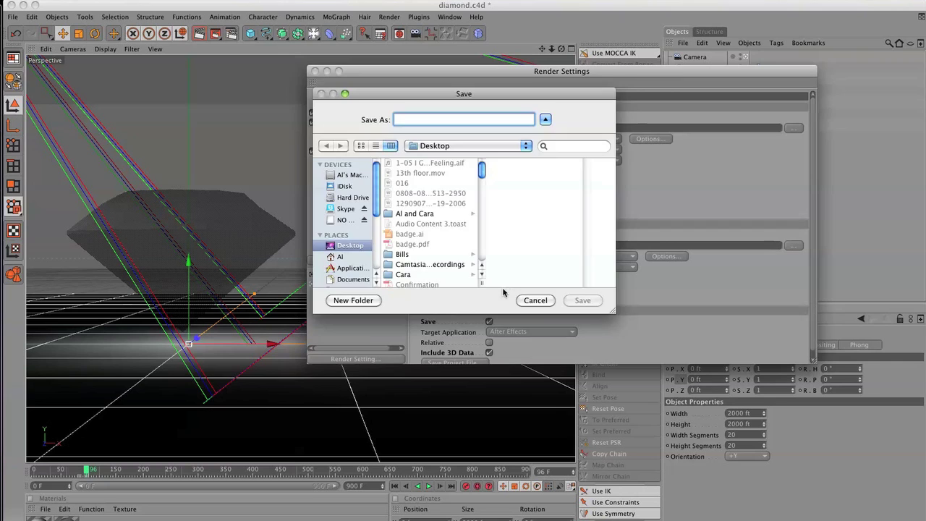
pyautogui.click(537, 301)
pyautogui.click(792, 128)
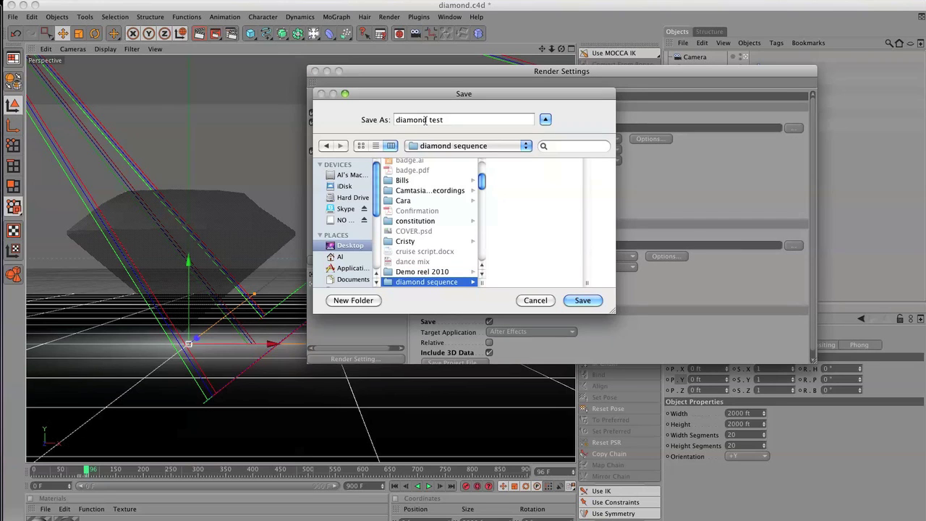
pyautogui.moveTo(430, 120); pyautogui.dragTo(512, 119)
pyautogui.press('BackSpace')
pyautogui.press('Return')
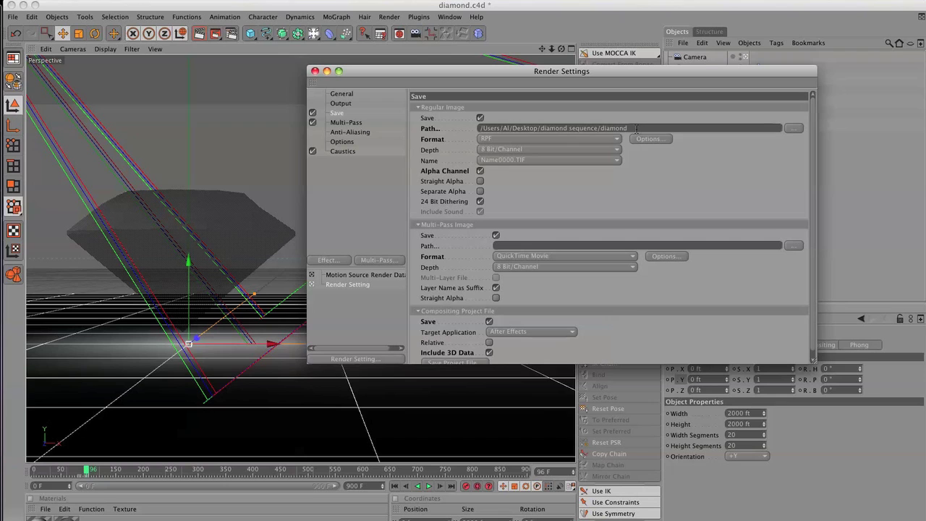
pyautogui.moveTo(635, 128); pyautogui.dragTo(410, 130)
pyautogui.press('super+c')
pyautogui.click(525, 245)
pyautogui.press('super+v')
# Add two Object Buffer passes, giving the second one Group ID 2.
pyautogui.click(351, 123)
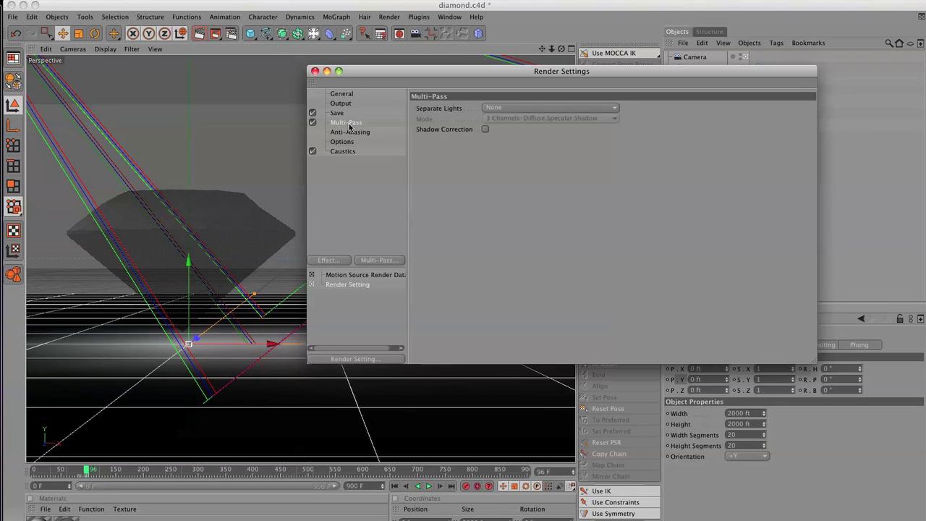
pyautogui.click(349, 132)
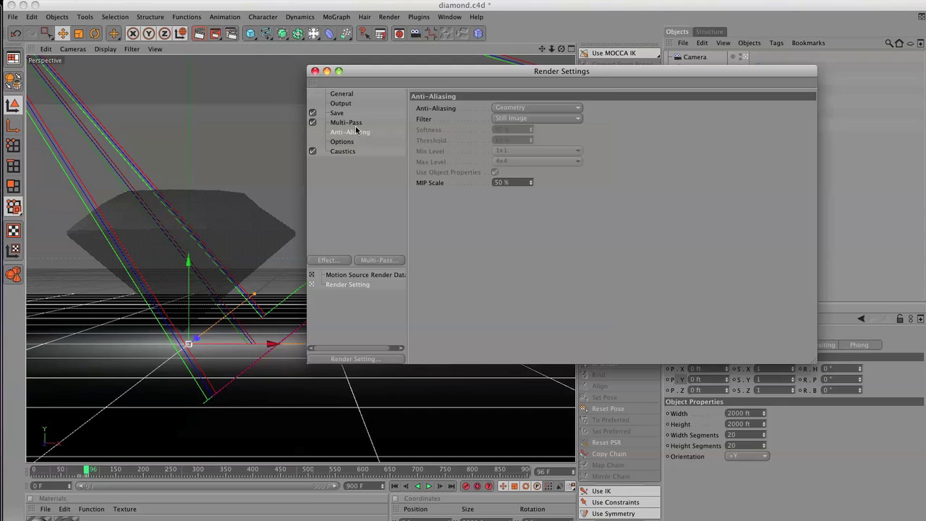
pyautogui.click(346, 122)
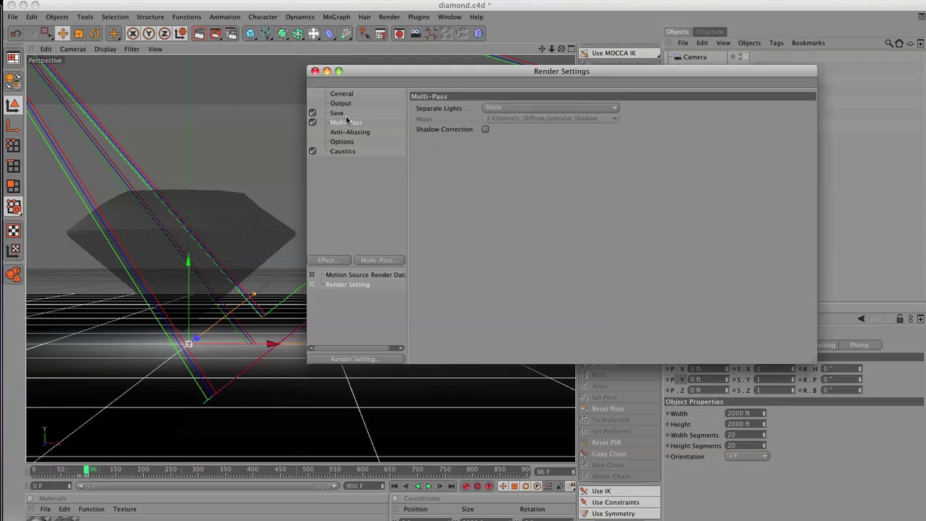
pyautogui.click(327, 262)
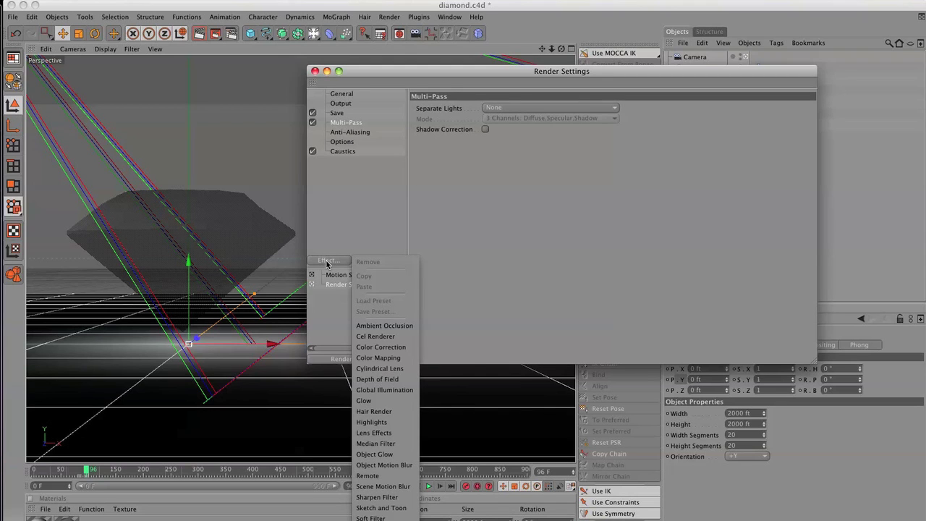
pyautogui.click(327, 262)
pyautogui.click(376, 260)
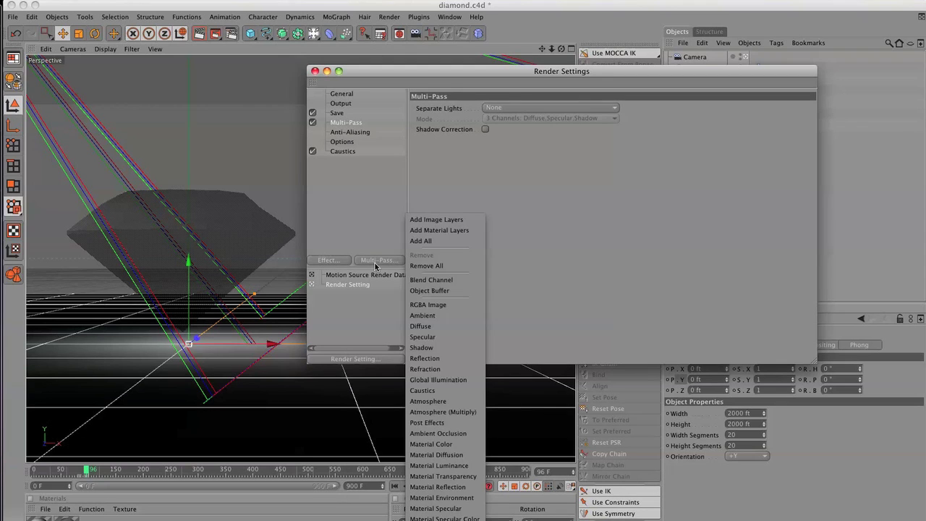
pyautogui.click(434, 291)
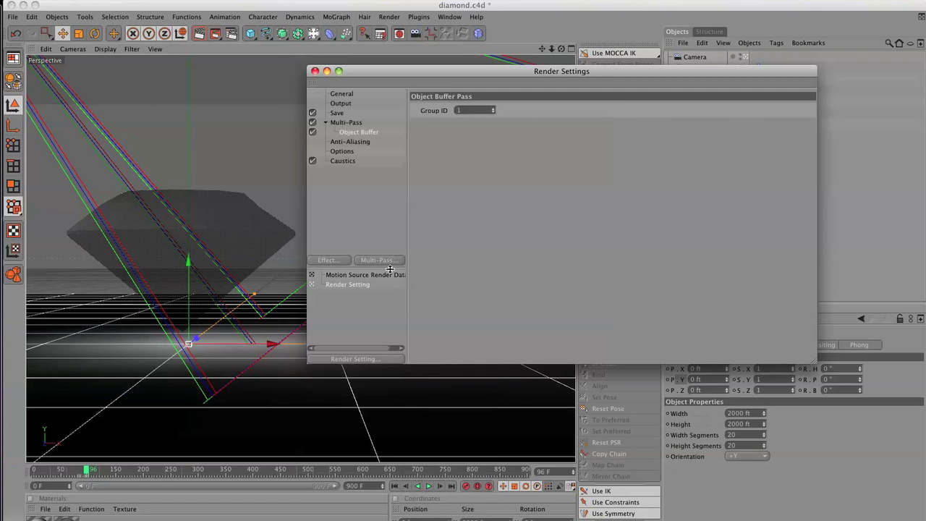
pyautogui.click(391, 260)
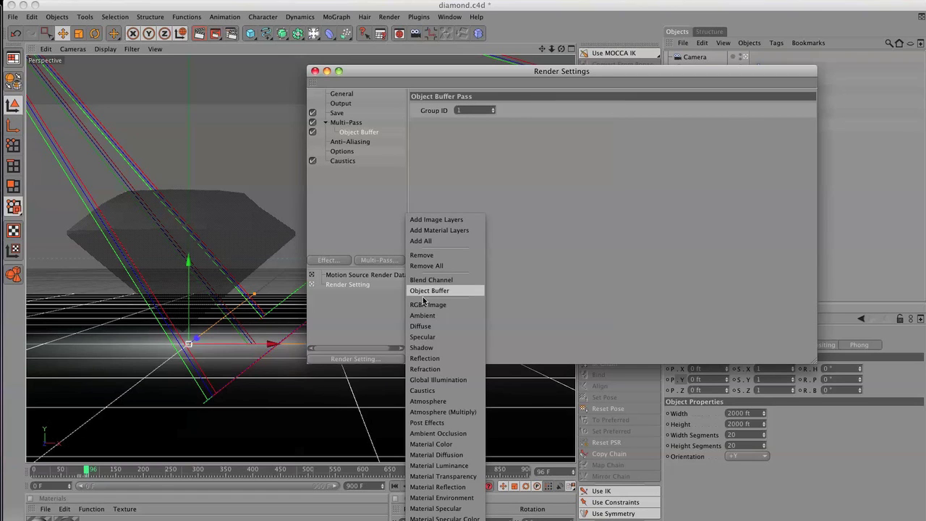
pyautogui.click(421, 292)
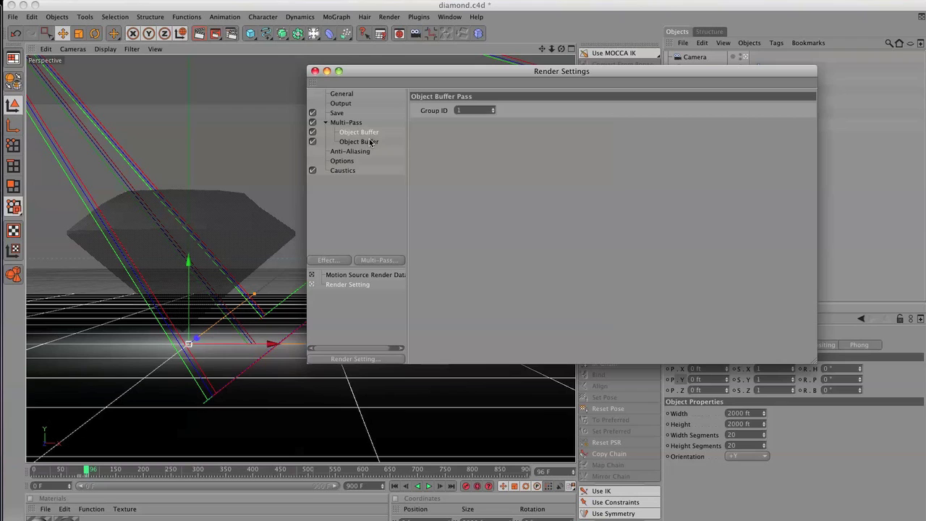
pyautogui.click(492, 108)
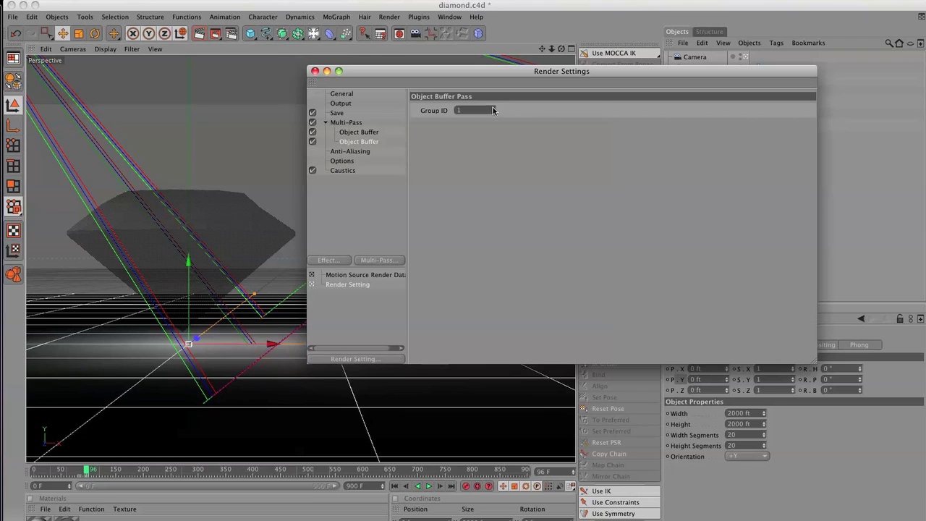
# Add RGBA Image, Refraction, Reflection, Caustics and Material Color multi-passes.
pyautogui.click(379, 262)
pyautogui.click(432, 305)
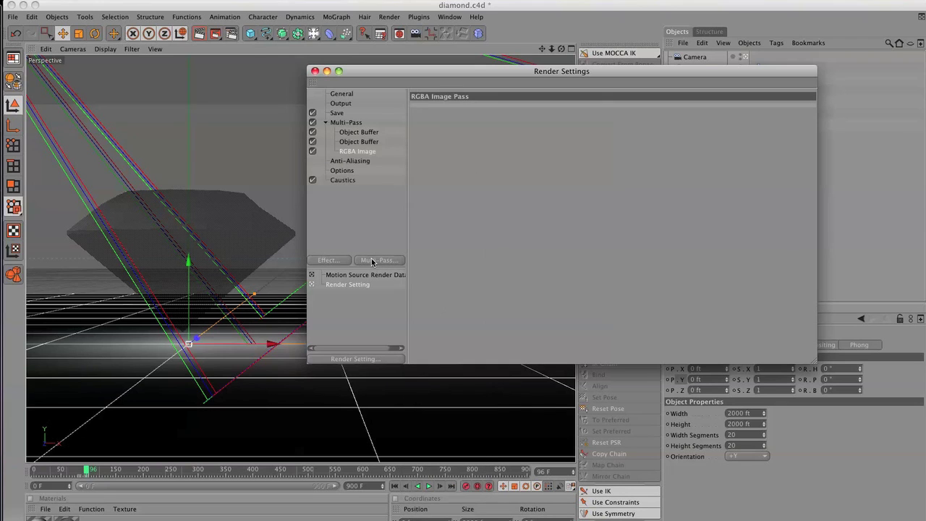
pyautogui.click(377, 262)
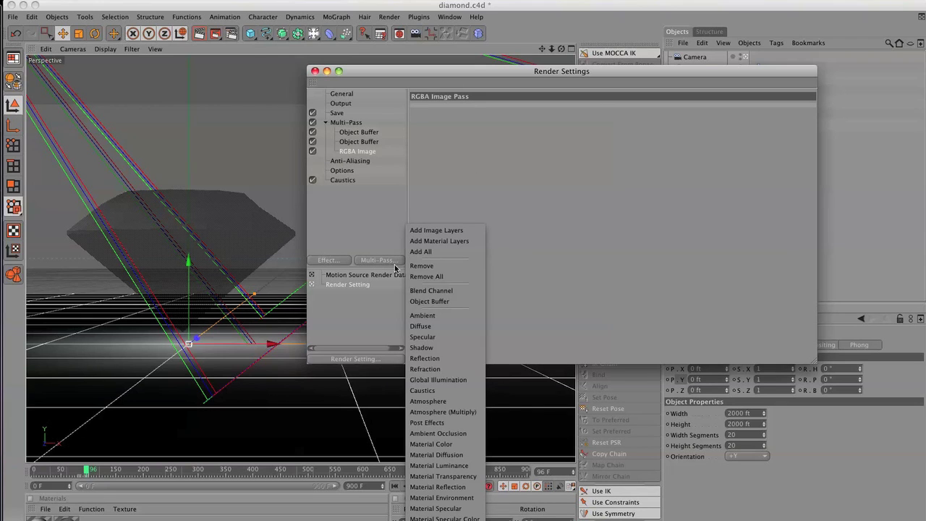
pyautogui.click(433, 368)
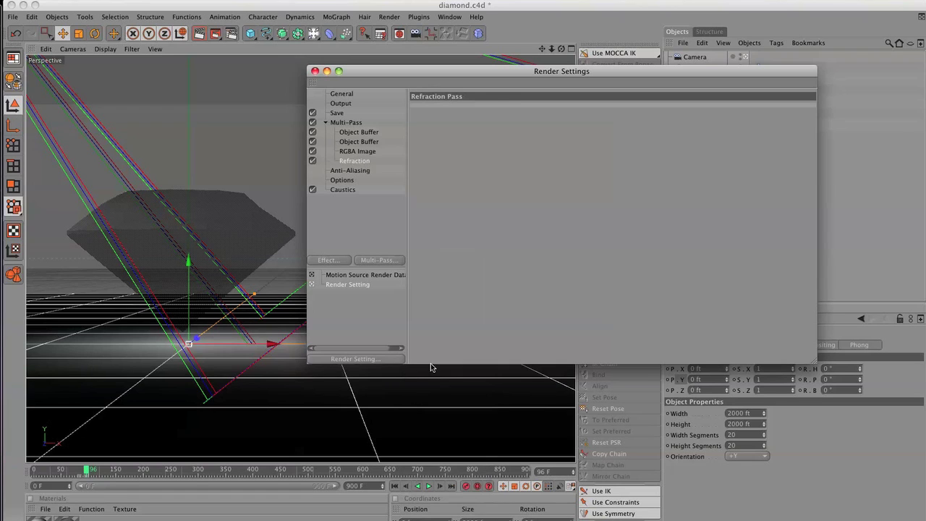
pyautogui.click(389, 261)
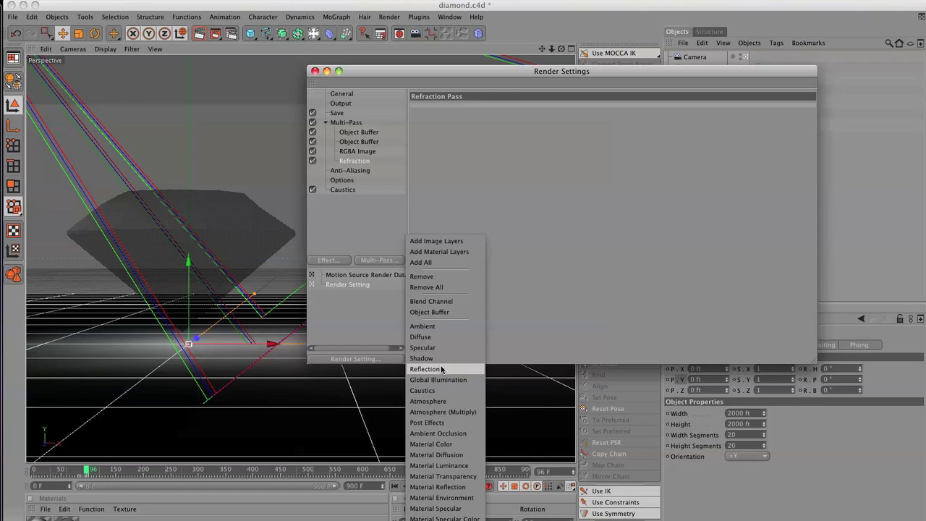
pyautogui.click(442, 369)
pyautogui.click(389, 260)
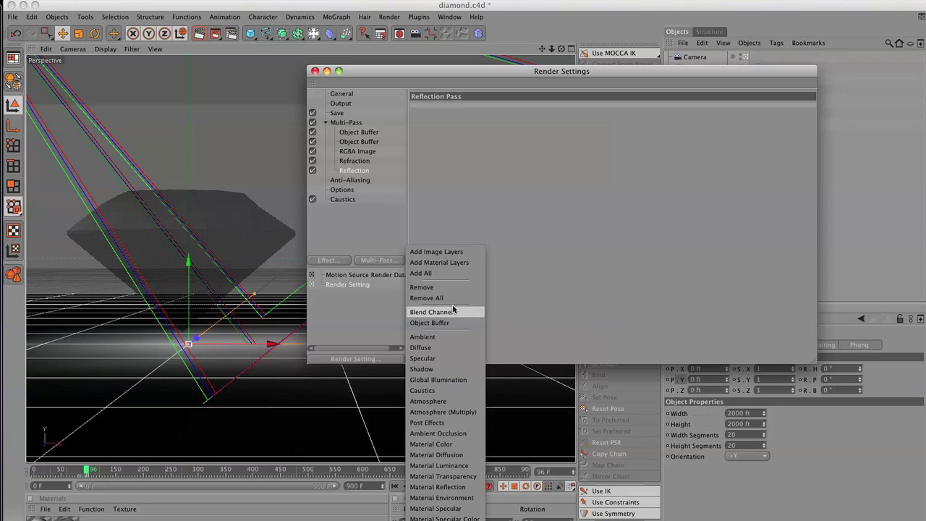
pyautogui.click(455, 393)
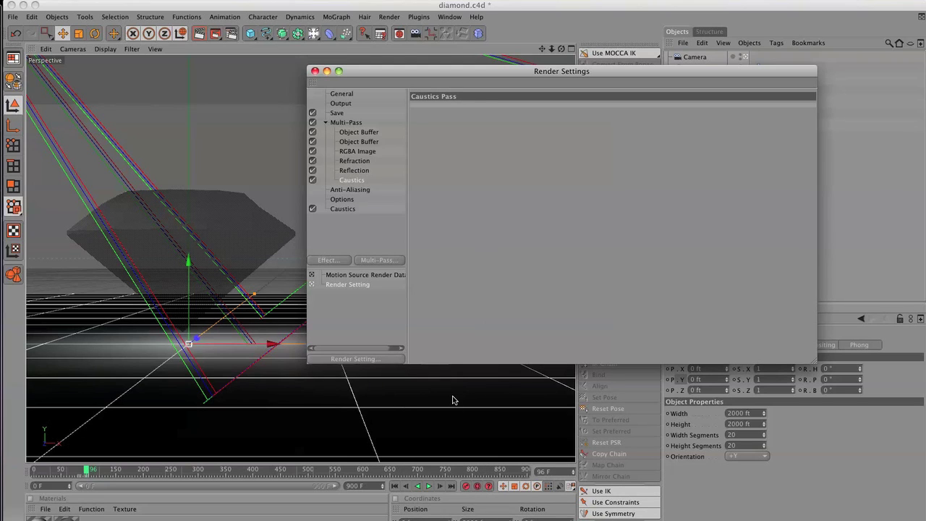
pyautogui.click(392, 261)
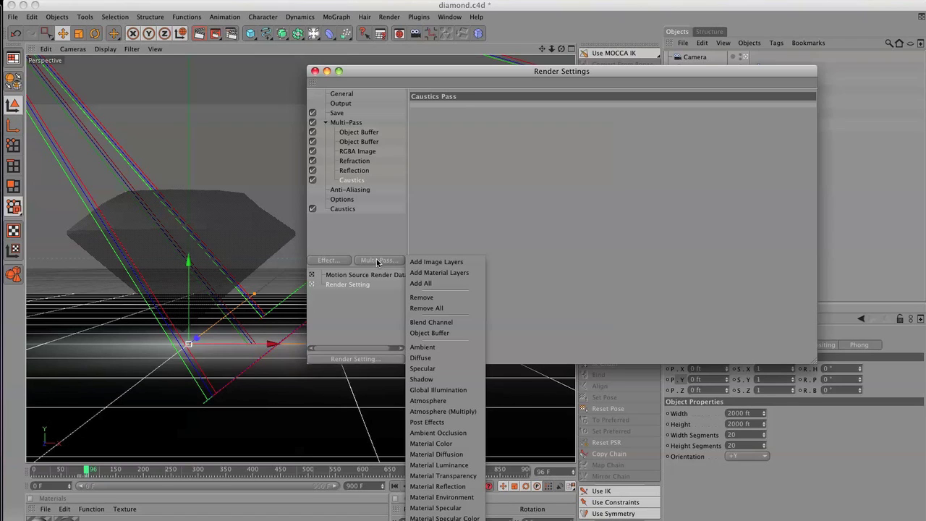
pyautogui.click(432, 444)
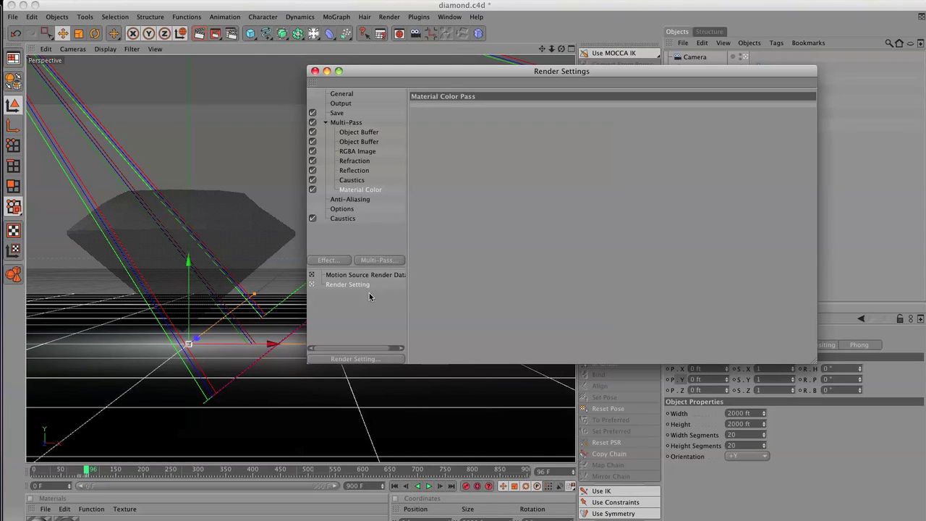
# Review the general and caustics options, close Render Settings, and move to frame 194.
pyautogui.click(342, 209)
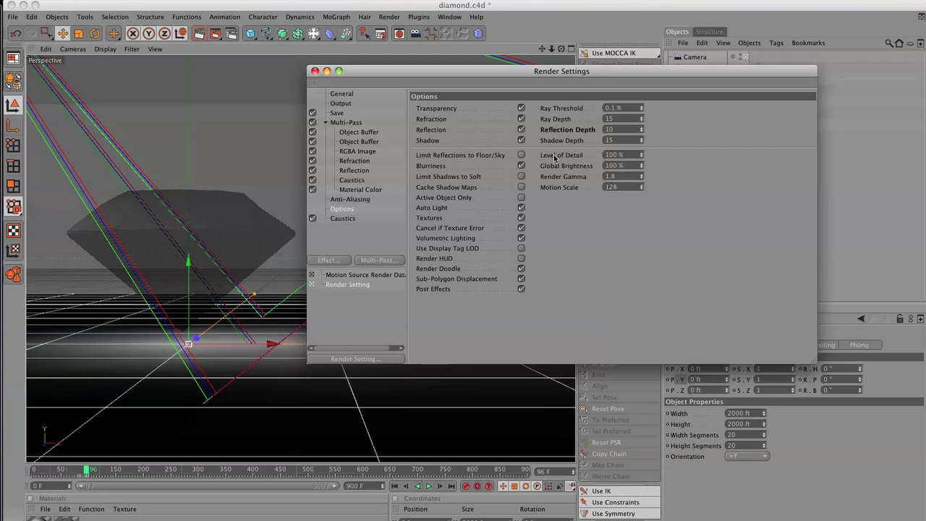
pyautogui.click(345, 218)
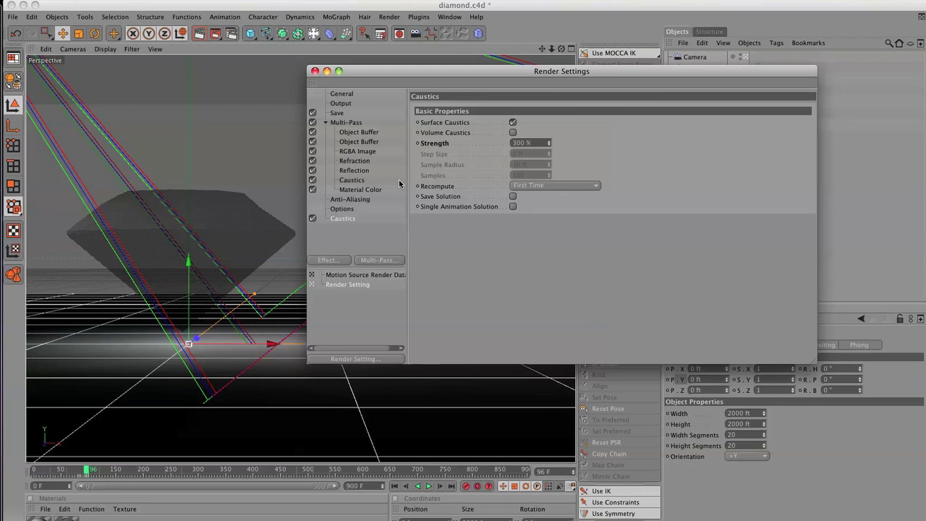
pyautogui.click(314, 71)
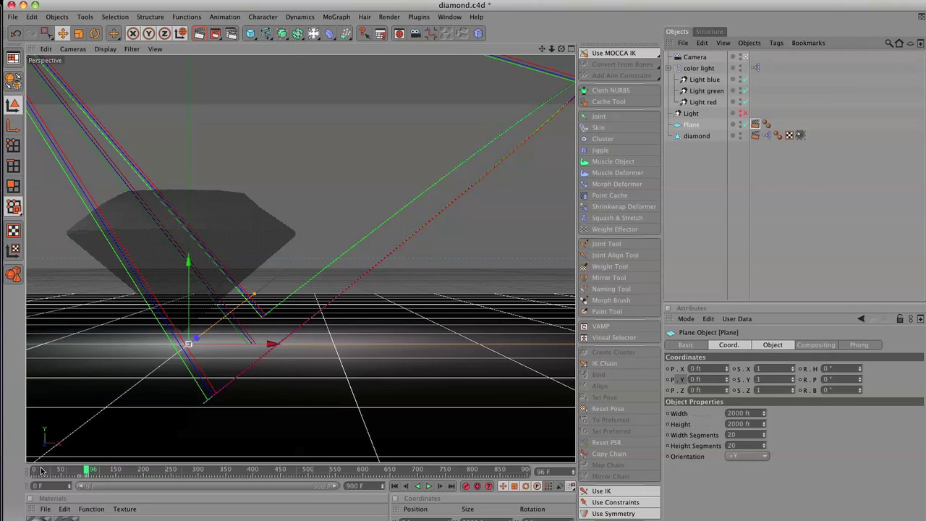
pyautogui.moveTo(43, 470); pyautogui.dragTo(94, 471)
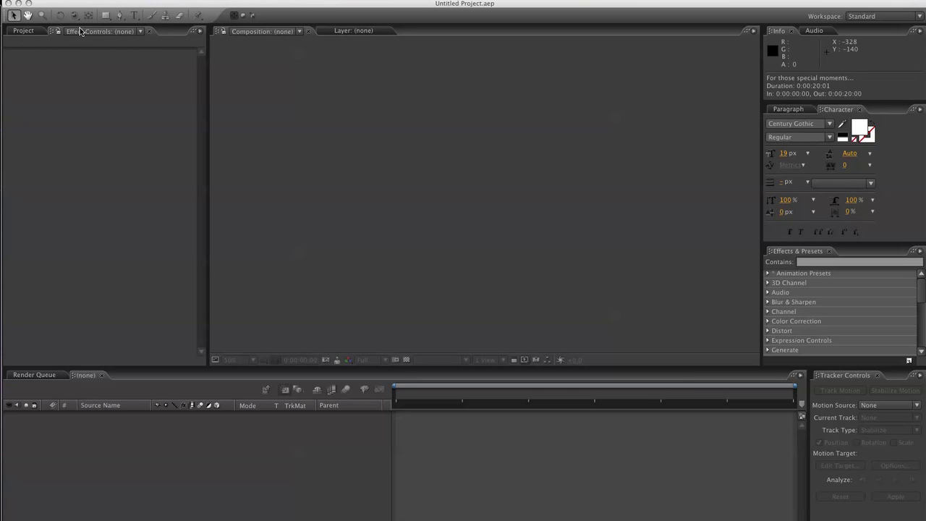
# Import the diamond.aec scene into the After Effects project.
pyautogui.click(23, 35)
pyautogui.click(23, 35)
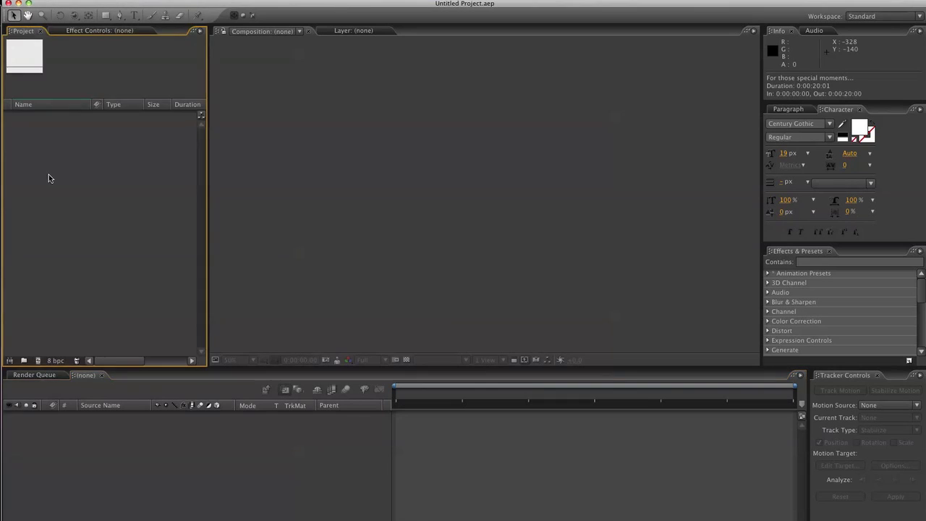
pyautogui.doubleClick(60, 174)
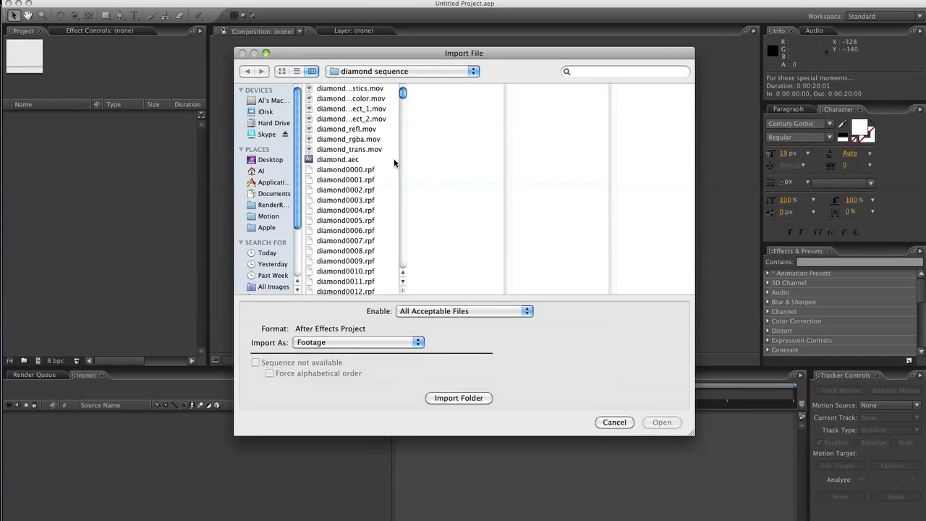
pyautogui.click(337, 160)
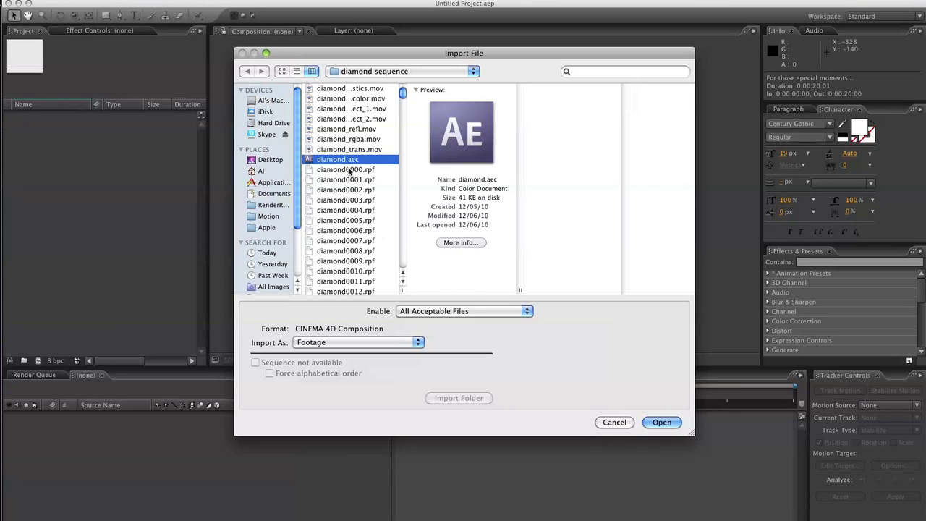
pyautogui.click(657, 421)
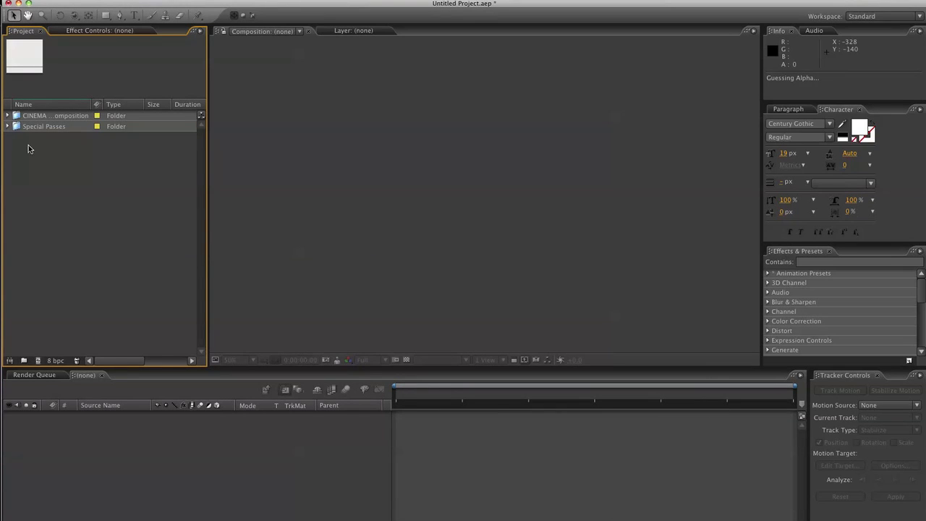
# Group the Special Passes and CINEMA 4D Composition folders into a new 3D folder, then open the composition.
pyautogui.click(34, 127)
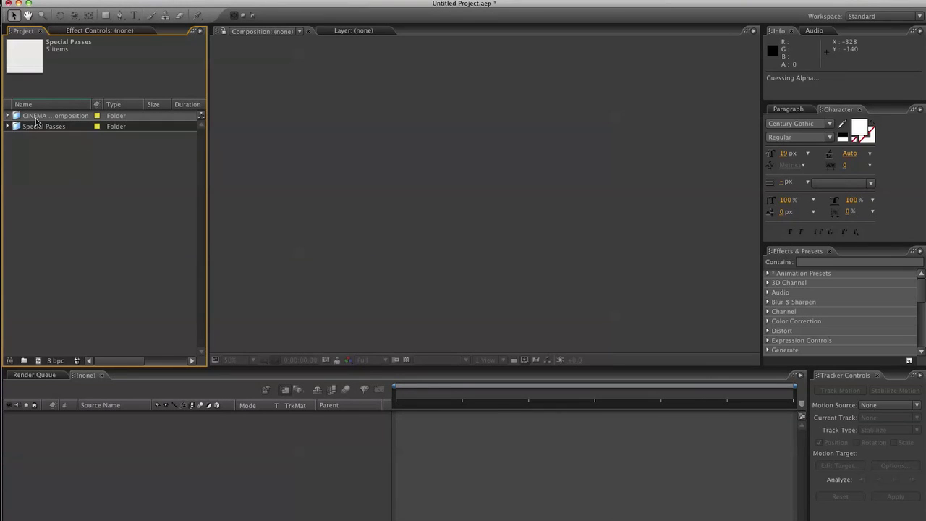
pyautogui.keyDown('super'); pyautogui.click(36, 120); pyautogui.keyUp('super')
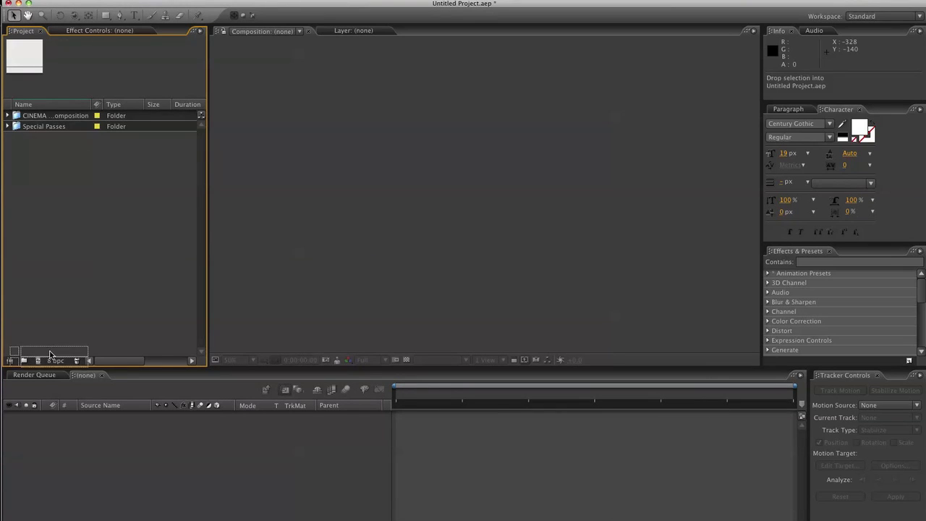
pyautogui.click(22, 360)
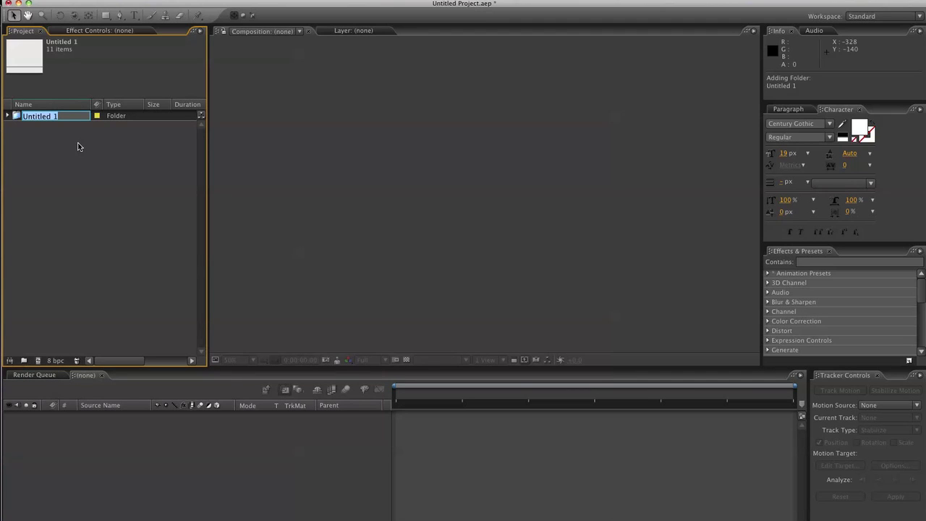
pyautogui.write('SD')
pyautogui.press('Return')
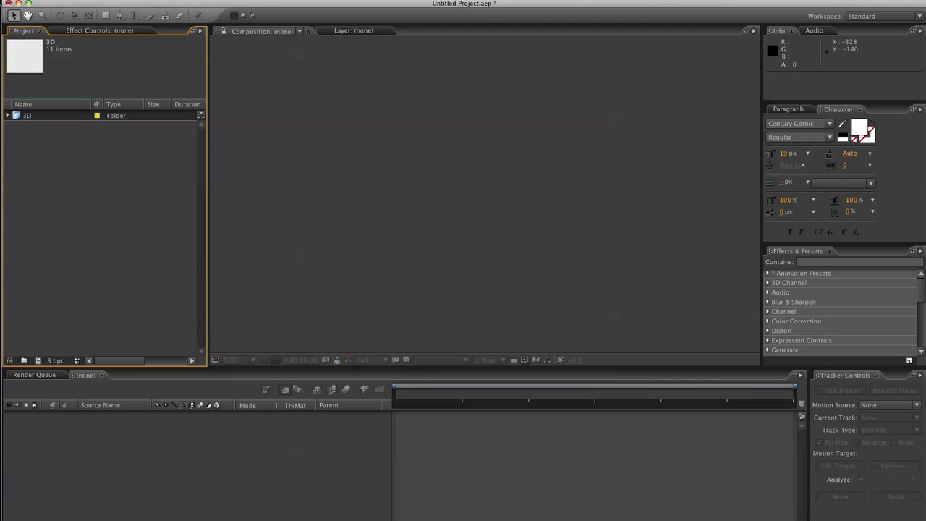
pyautogui.click(7, 115)
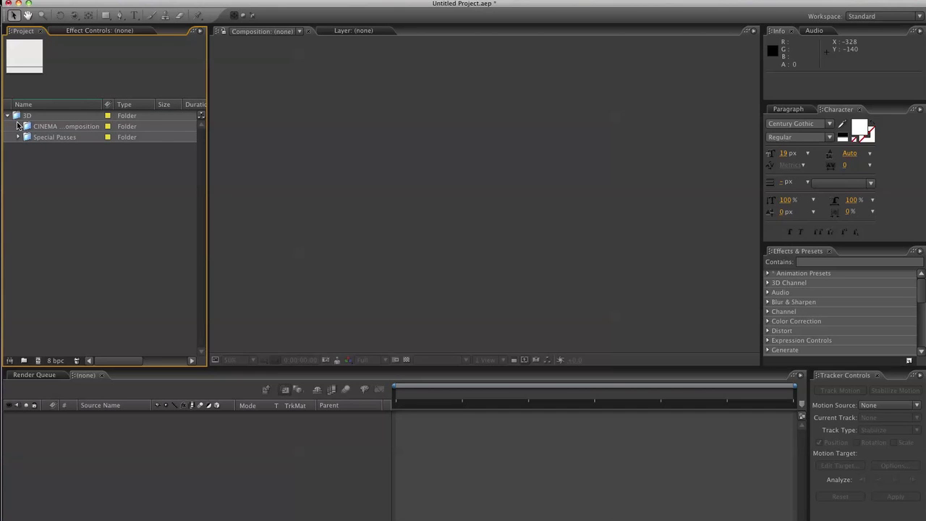
pyautogui.click(18, 126)
pyautogui.doubleClick(63, 138)
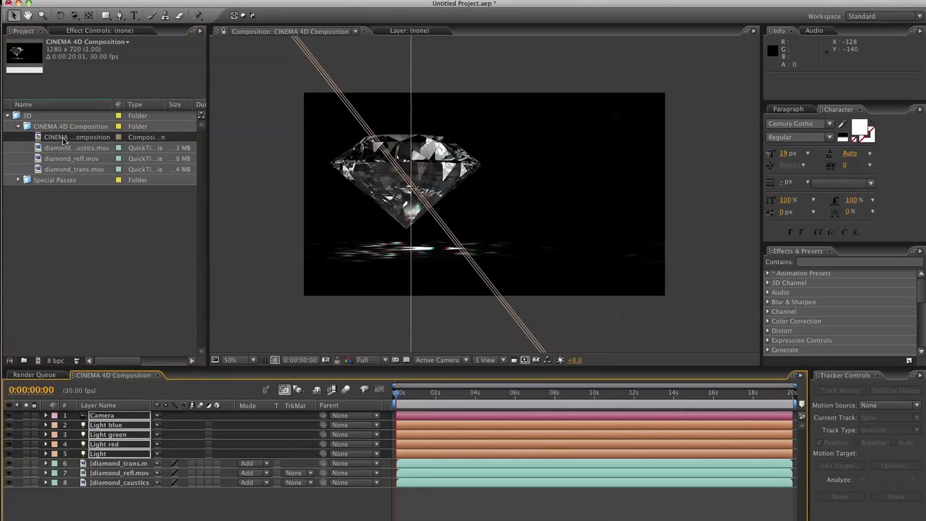
# Add diamond[0000-0600].rpf from Special Passes to the composition, then select the four light layers.
pyautogui.click(231, 499)
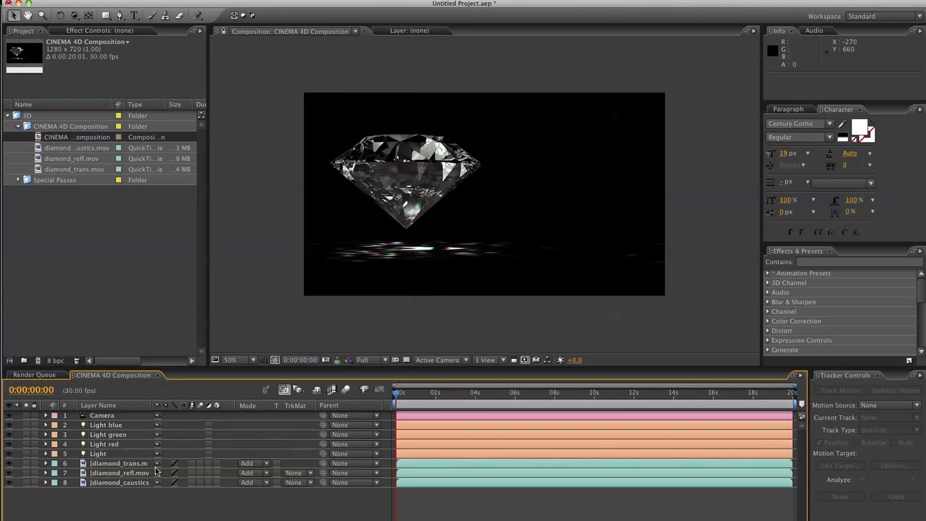
pyautogui.click(19, 180)
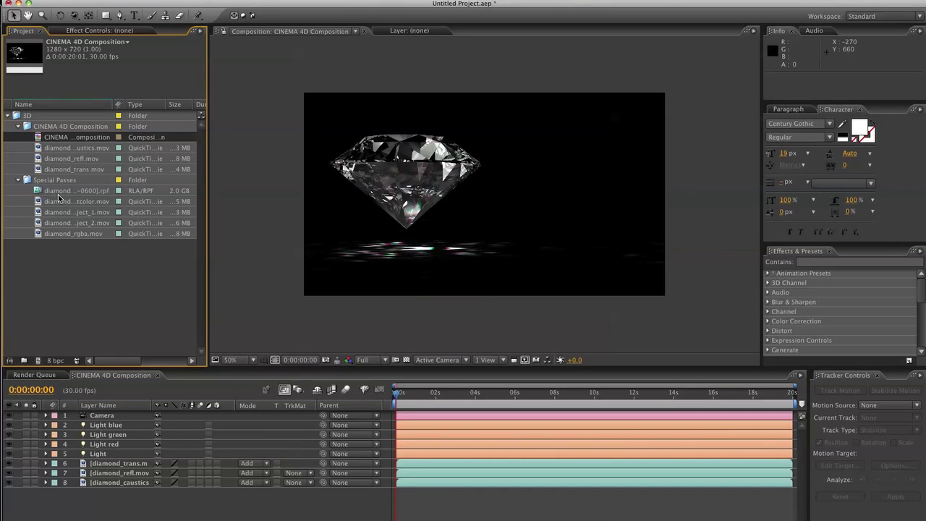
pyautogui.moveTo(59, 194); pyautogui.dragTo(98, 506)
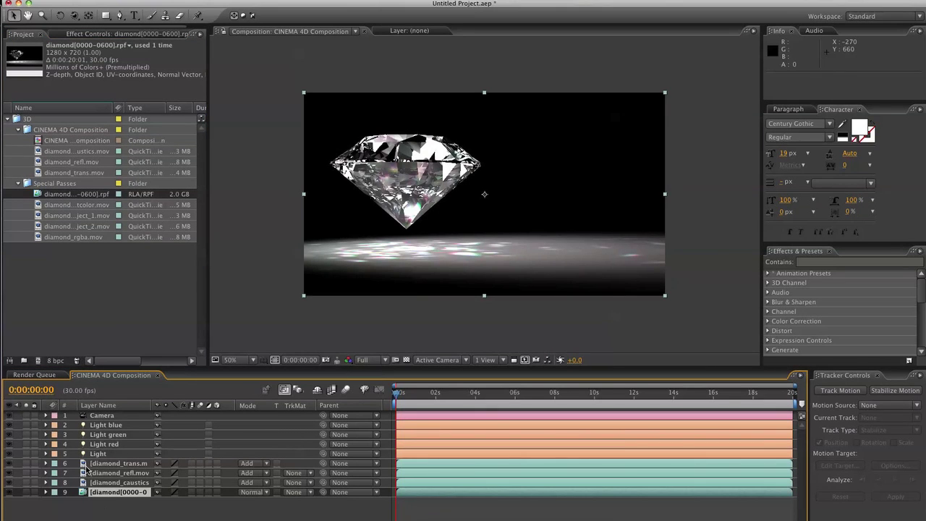
pyautogui.click(105, 425)
pyautogui.keyDown('shift'); pyautogui.click(99, 453); pyautogui.keyUp('shift')
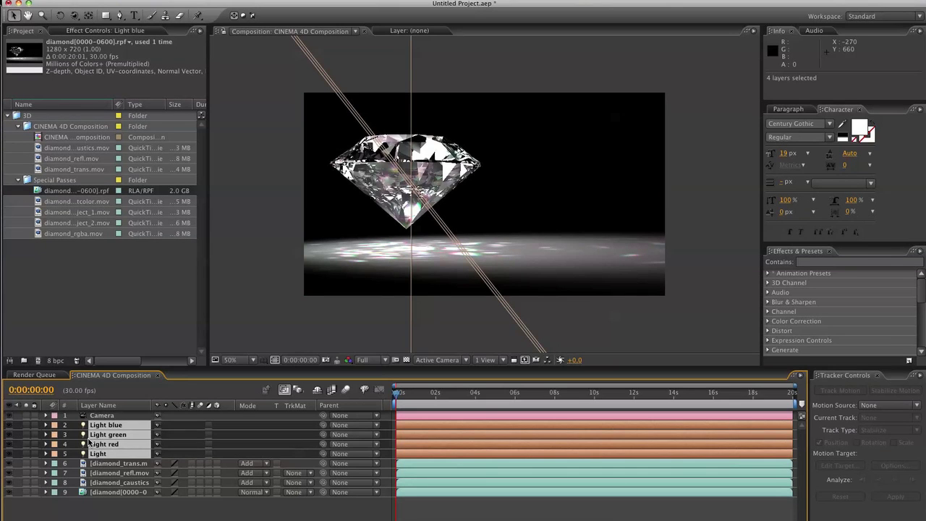
# Delete the four light layers and view the render, caustics, reflection and diamond_trans passes one at a time.
pyautogui.press('Delete')
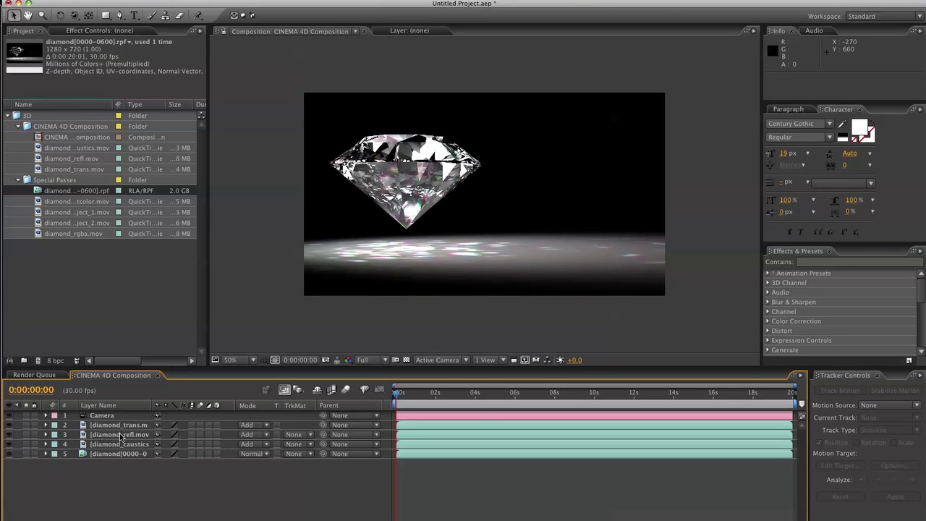
pyautogui.moveTo(10, 426); pyautogui.dragTo(10, 454)
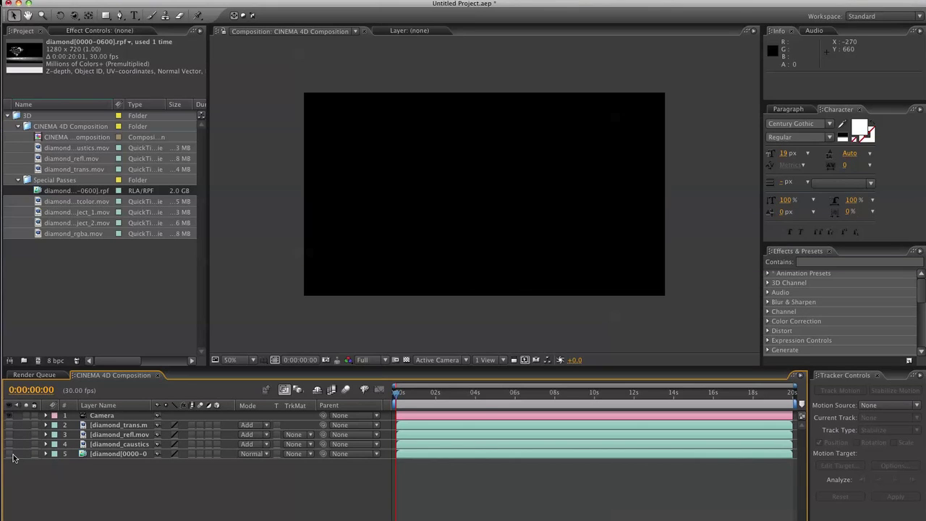
pyautogui.click(10, 453)
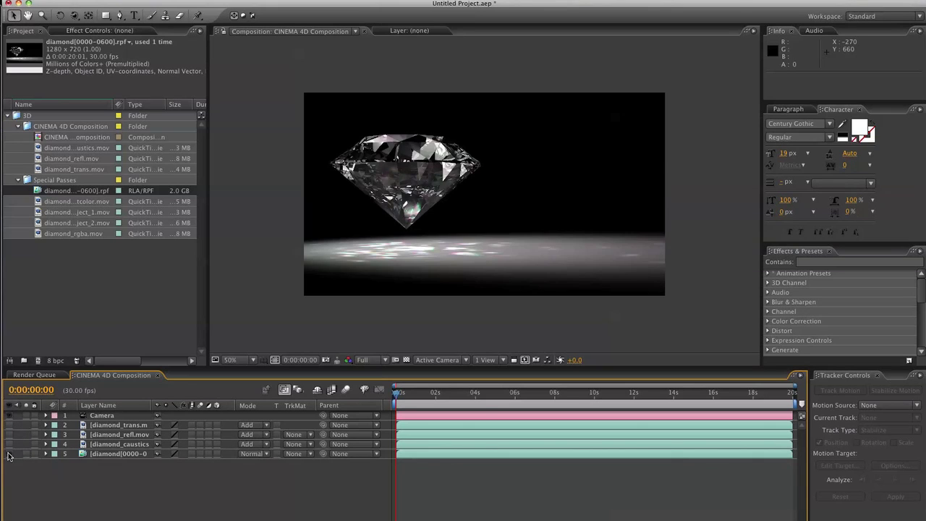
pyautogui.click(9, 454)
pyautogui.click(8, 445)
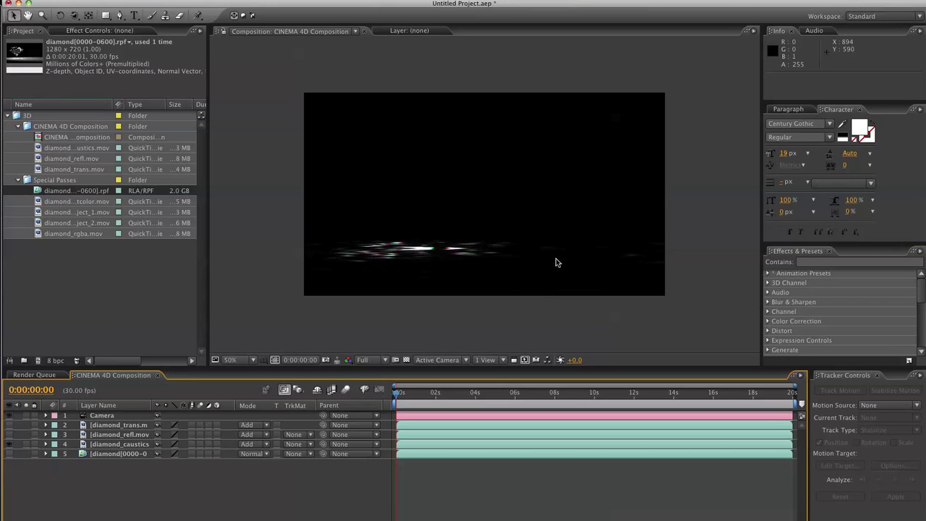
pyautogui.click(9, 444)
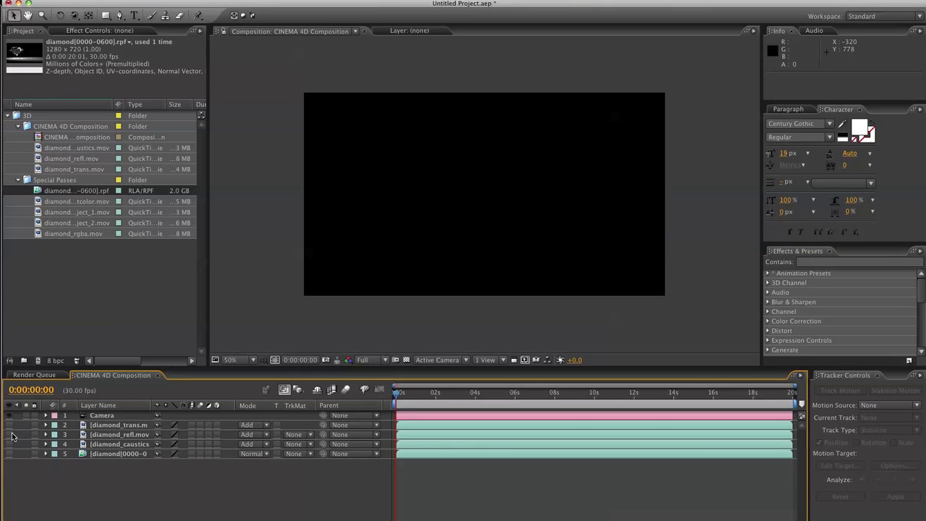
pyautogui.click(9, 434)
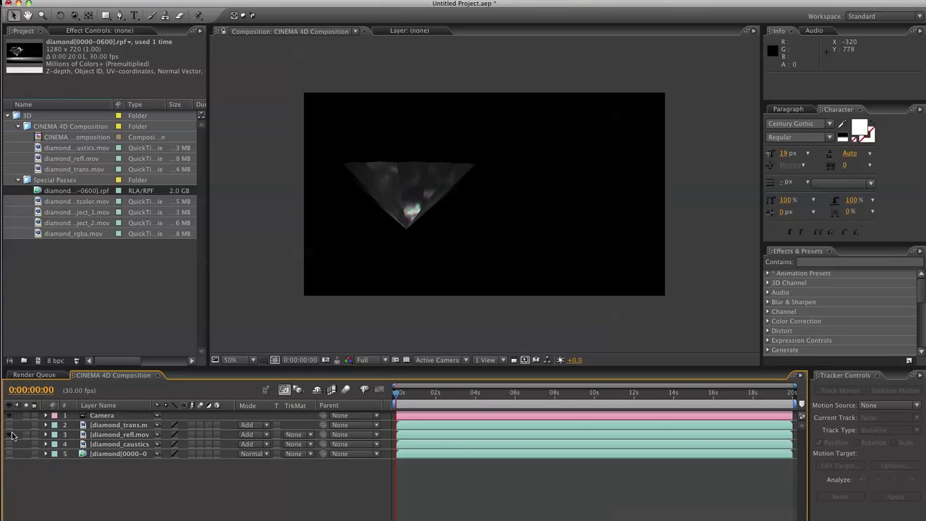
pyautogui.click(9, 434)
pyautogui.click(9, 425)
# Delete the diamond_refl.mov layer and show the full RPF render again.
pyautogui.click(126, 426)
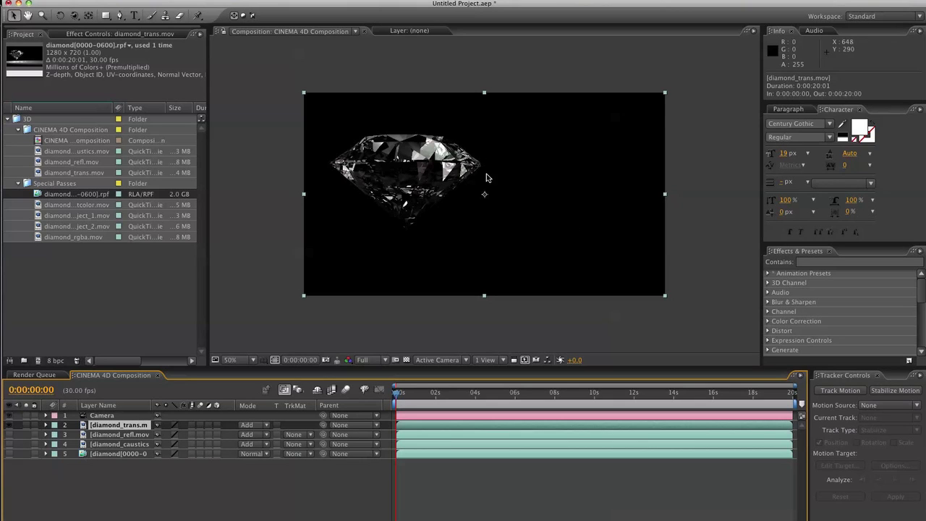
pyautogui.click(119, 435)
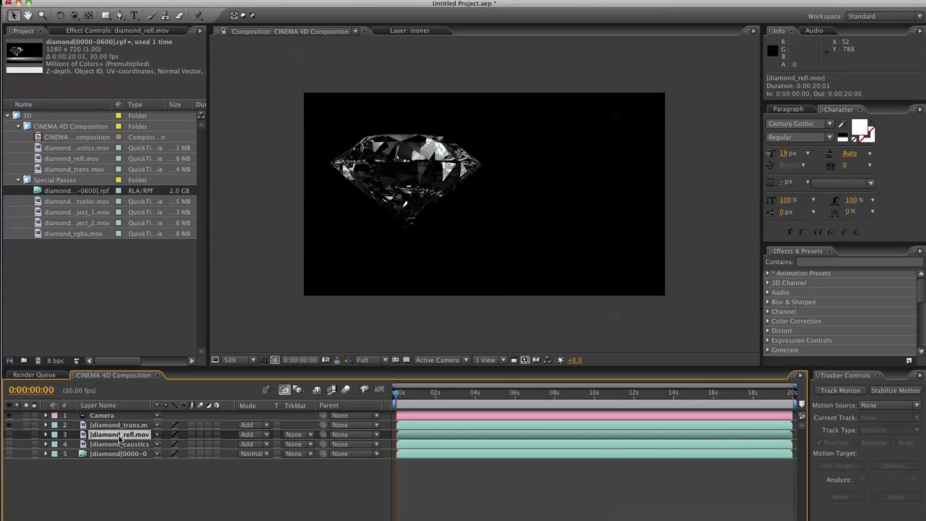
pyautogui.press('Delete')
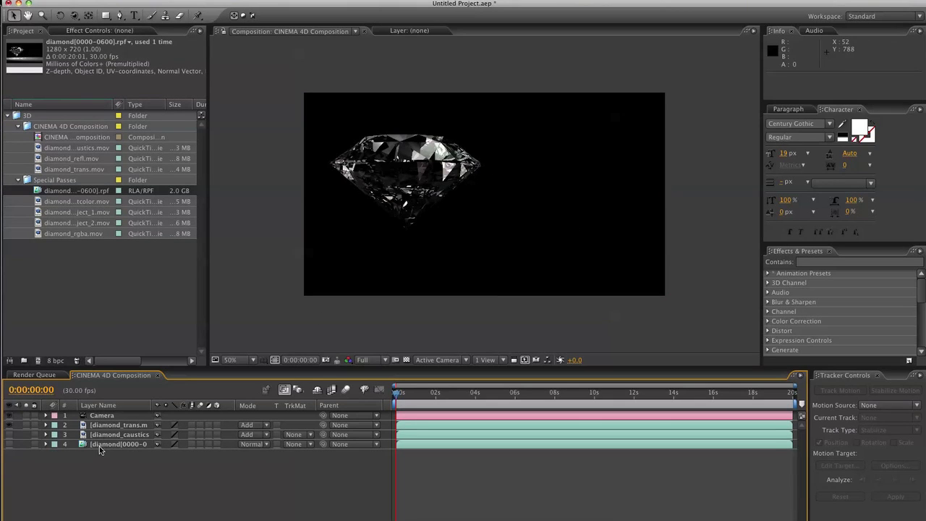
pyautogui.click(9, 444)
# Apply ID Matte to the diamond RPF layer with ID Selection 1 so only the diamond shows.
pyautogui.click(133, 445)
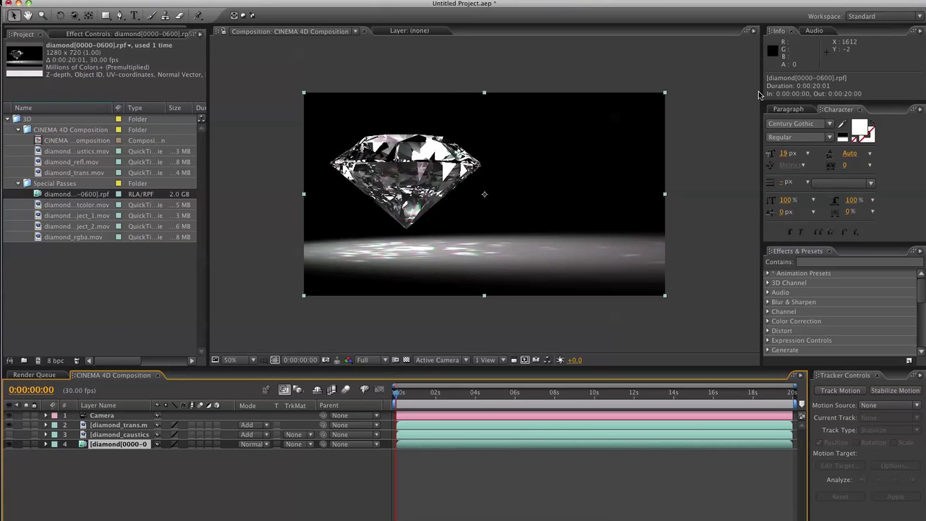
pyautogui.click(819, 263)
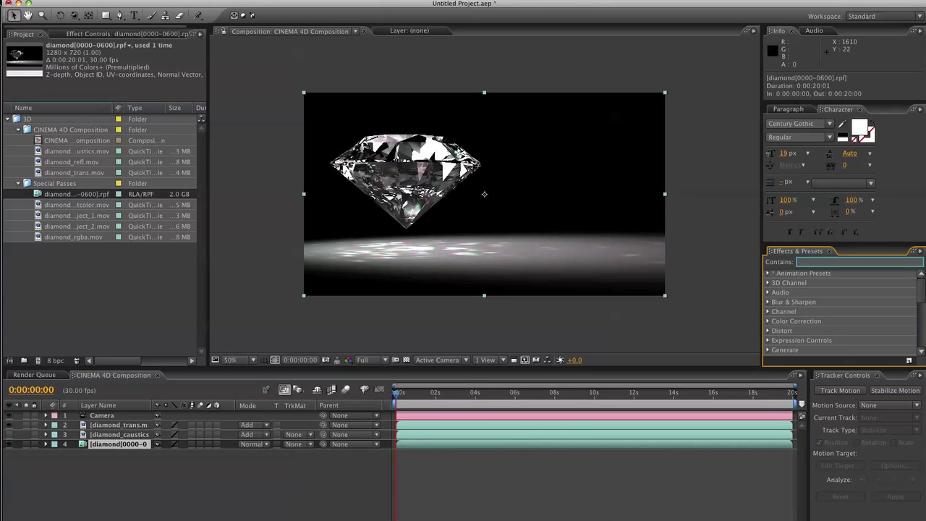
pyautogui.write('id')
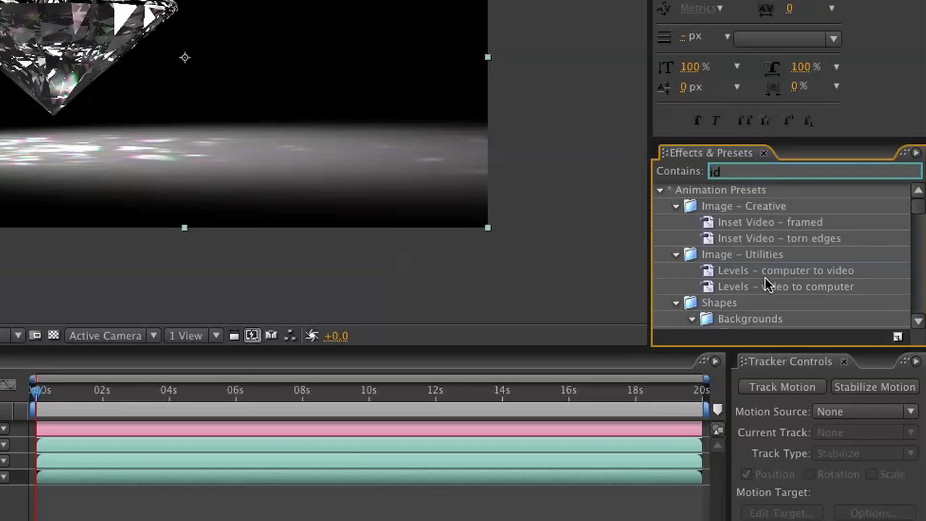
pyautogui.scroll(-10, 769, 282)
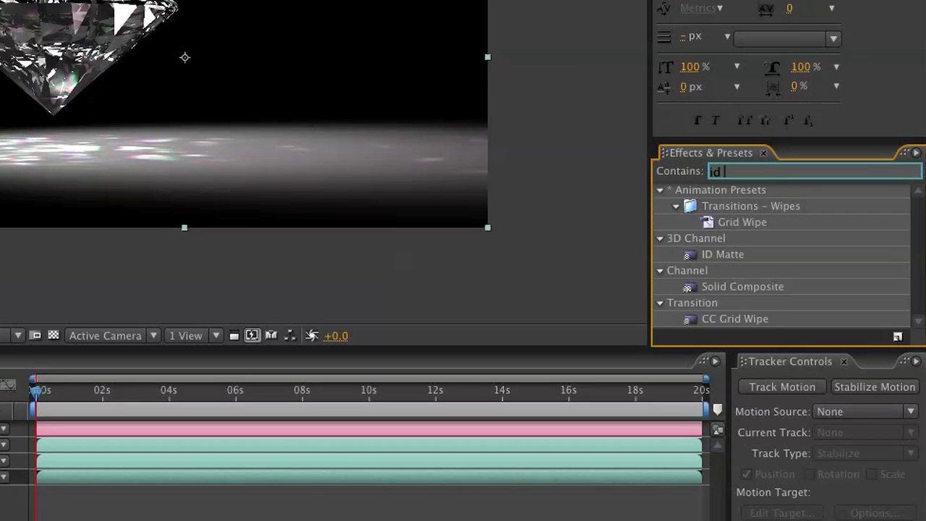
pyautogui.doubleClick(719, 254)
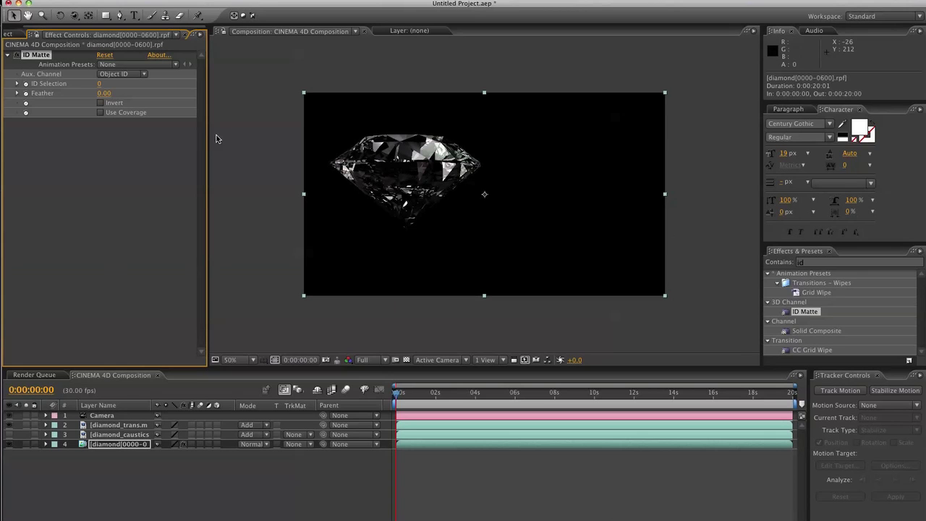
pyautogui.click(116, 444)
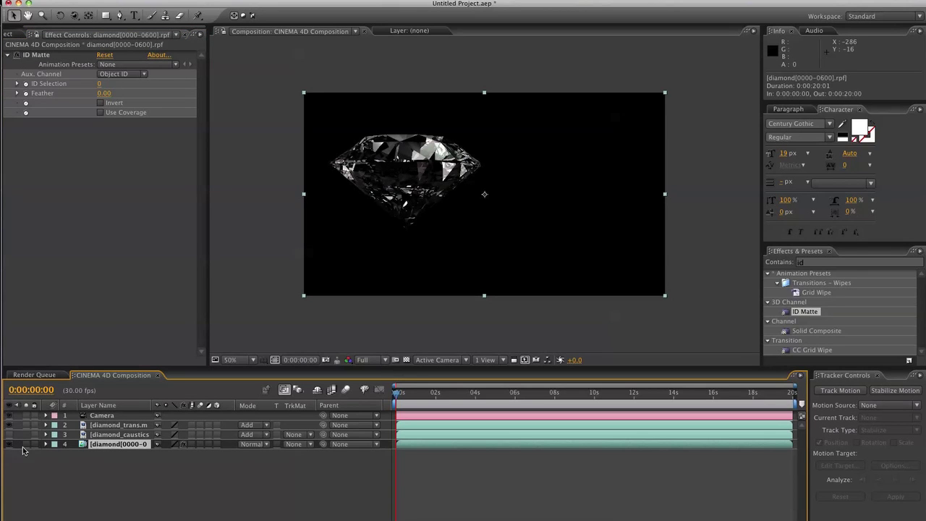
pyautogui.click(98, 83)
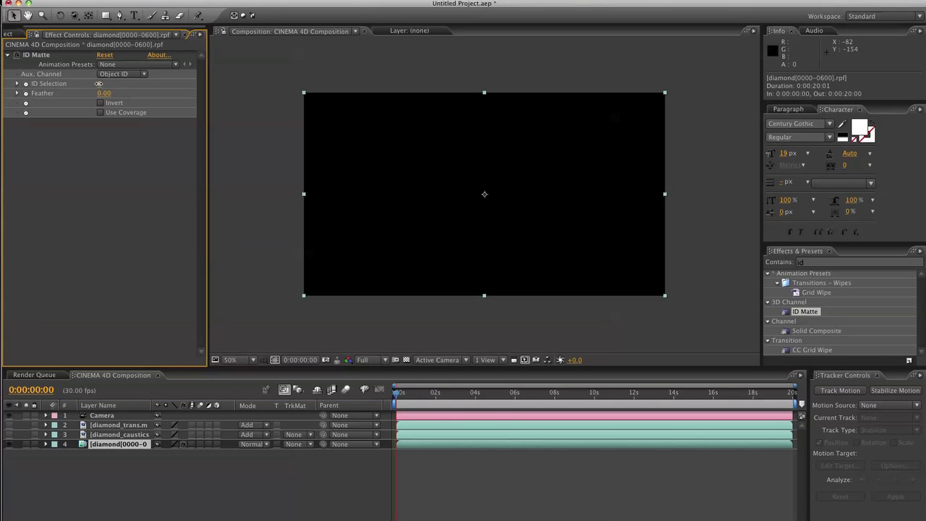
pyautogui.click(101, 83)
pyautogui.moveTo(96, 87); pyautogui.dragTo(96, 88)
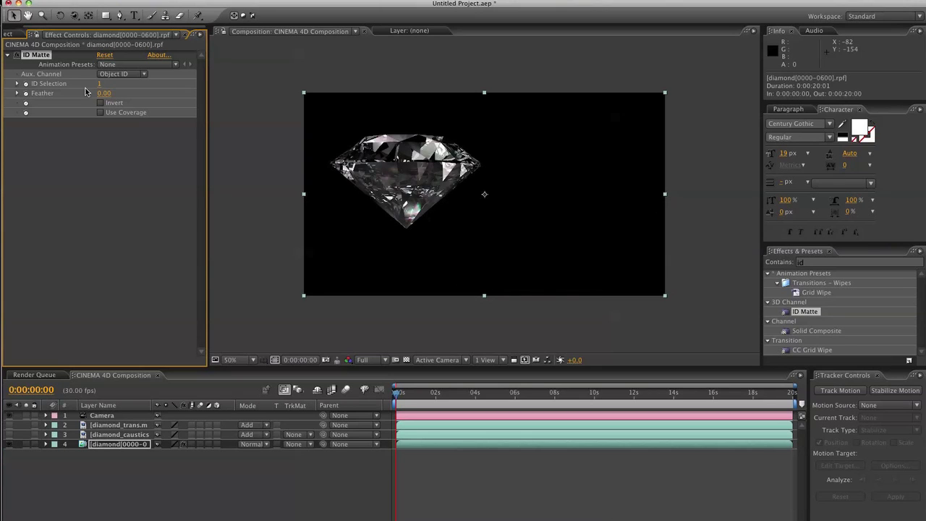
pyautogui.click(123, 445)
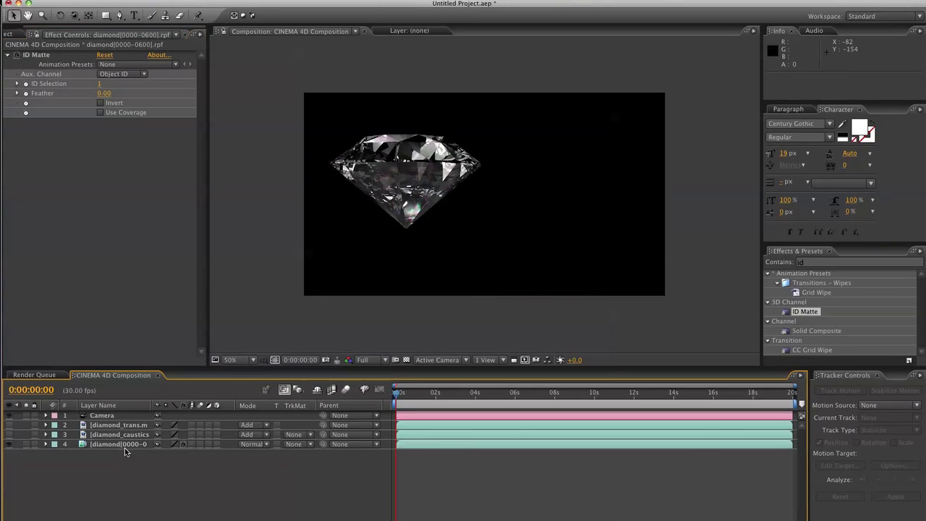
# Duplicate the matted RPF layer and set the copy's ID Selection to 2 to isolate the floor.
pyautogui.click(124, 446)
pyautogui.press('super+d')
pyautogui.click(101, 83)
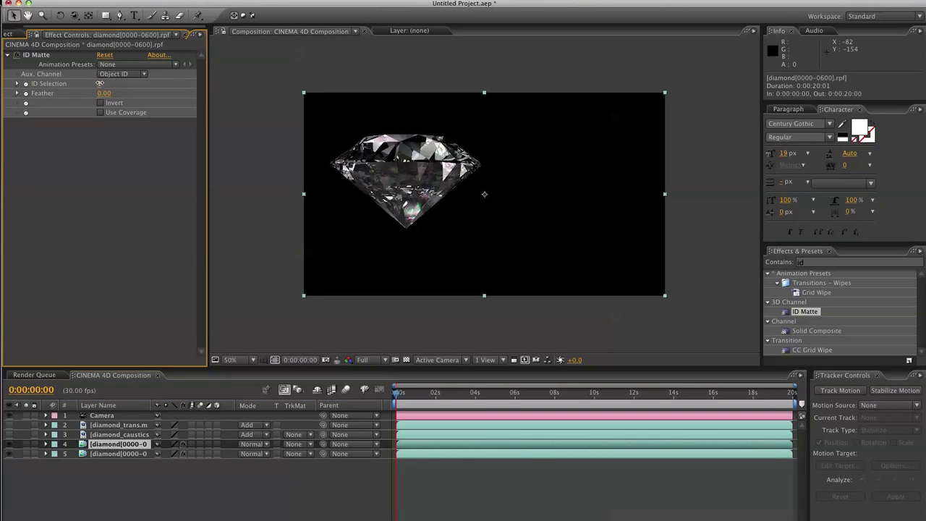
pyautogui.write('2')
pyautogui.press('Return')
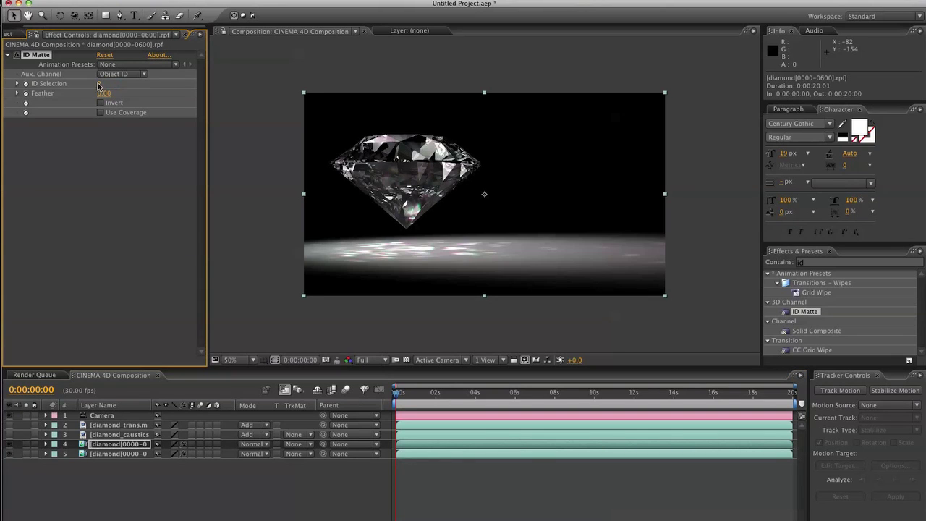
# Rename the two RPF matte layers 'floor' and 'diamond'.
pyautogui.click(124, 449)
pyautogui.press('Return')
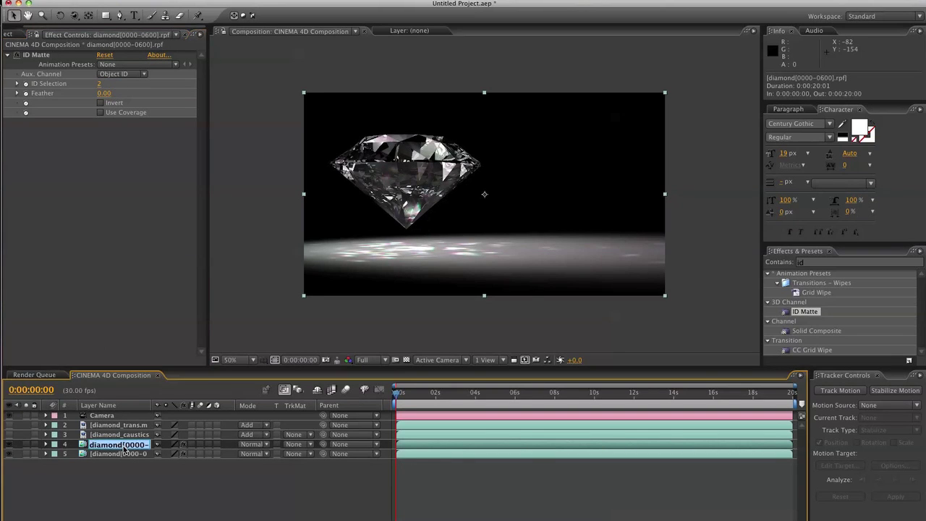
pyautogui.write('floor')
pyautogui.press('Return')
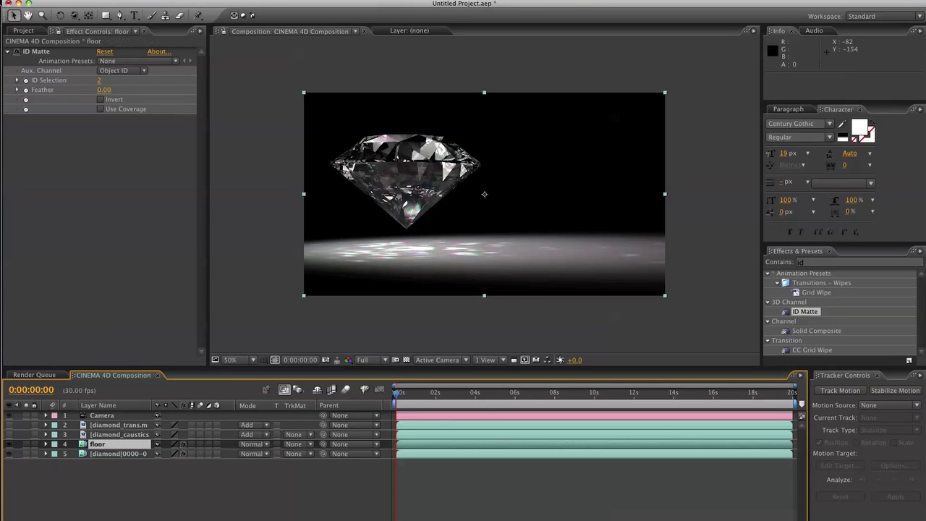
pyautogui.click(113, 454)
pyautogui.press('Return')
pyautogui.write('diamond')
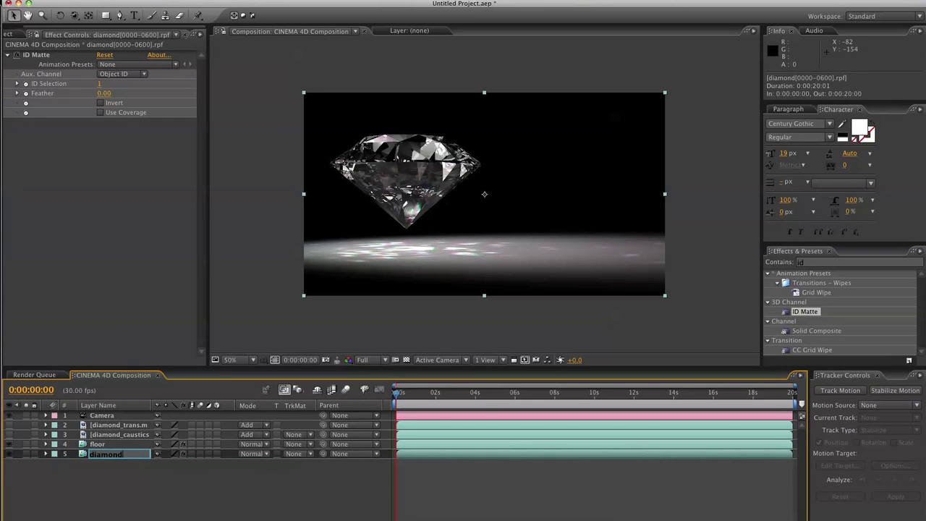
pyautogui.press('Return')
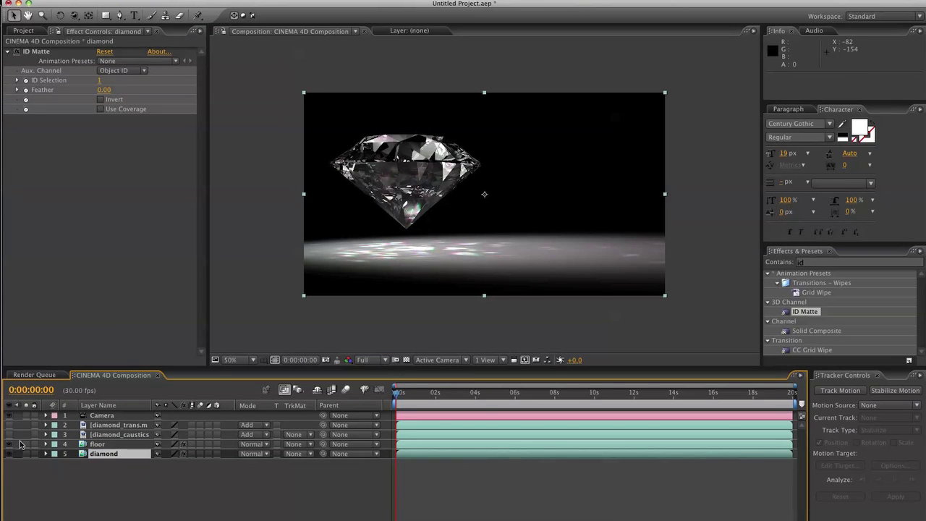
# Hide the floor layer, briefly preview the caustics and diamond_trans layers, and select diamond.
pyautogui.click(9, 444)
pyautogui.click(99, 437)
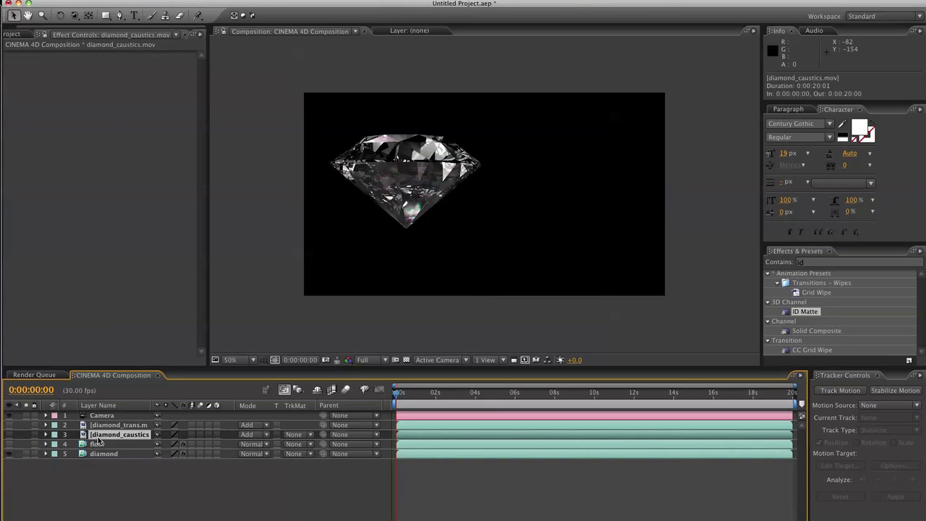
pyautogui.click(10, 435)
pyautogui.click(9, 435)
pyautogui.click(9, 425)
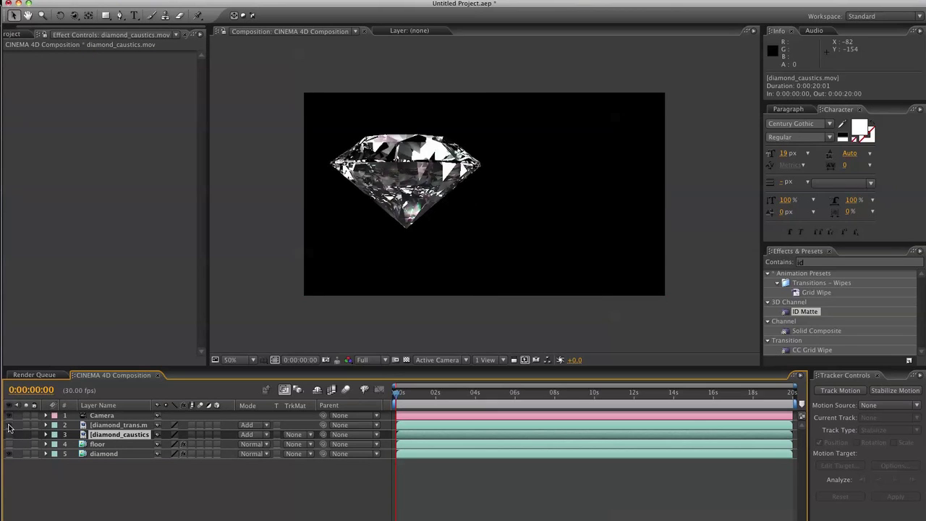
pyautogui.click(10, 425)
pyautogui.click(101, 453)
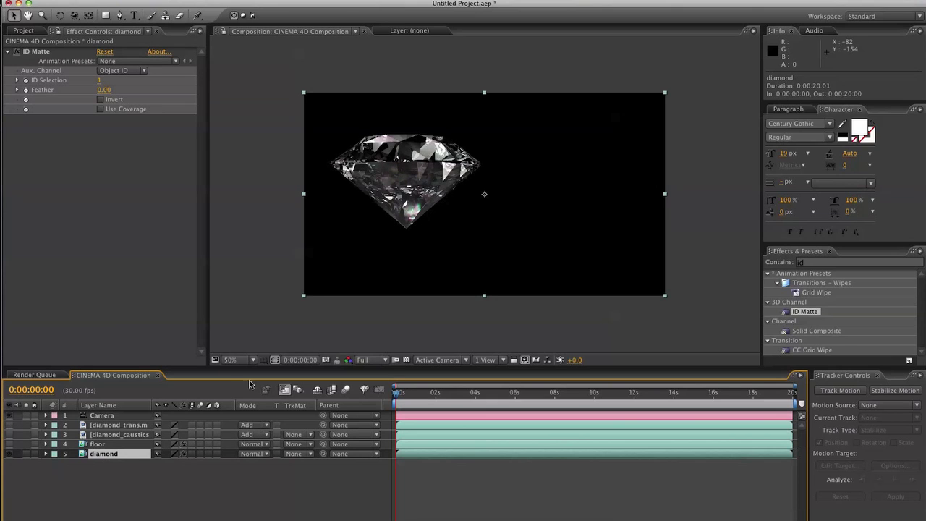
# Apply Curves to the diamond layer and bow it down with a second, raised upper point for more contrast.
pyautogui.click(810, 260)
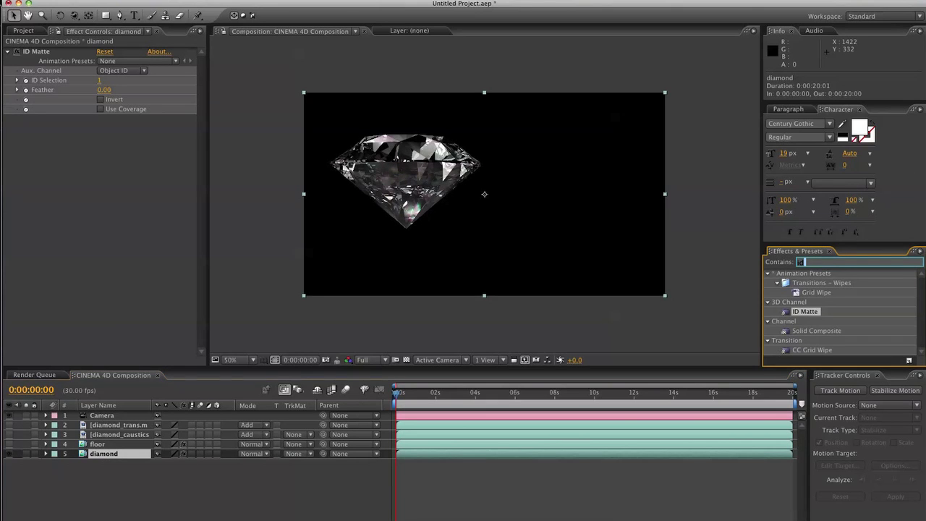
pyautogui.write('c')
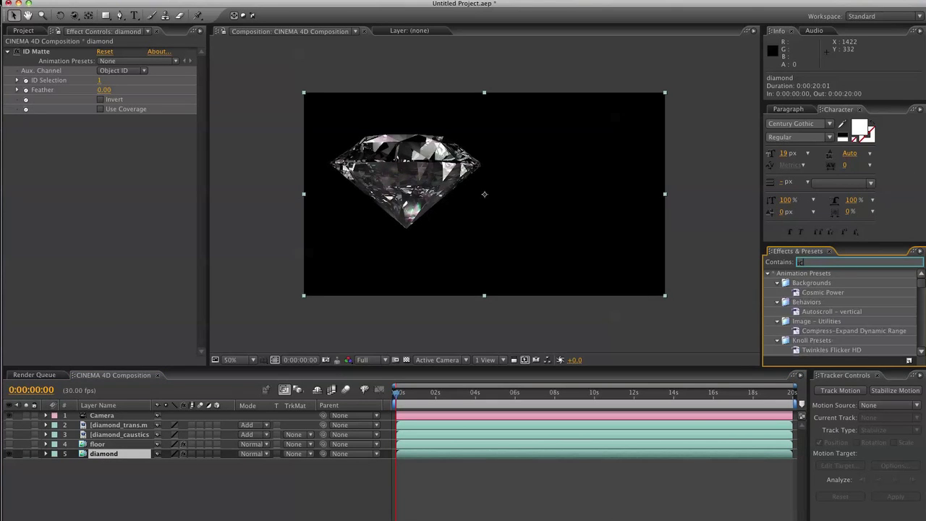
pyautogui.write('urv')
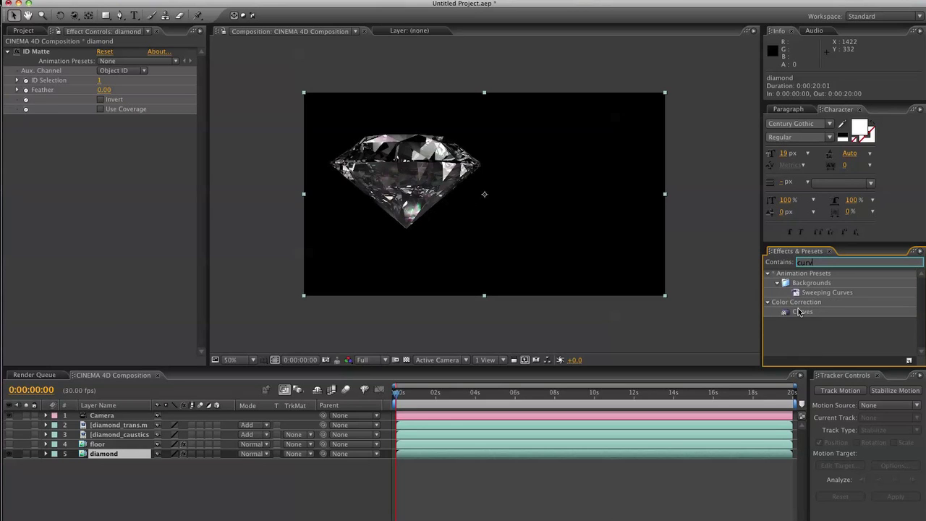
pyautogui.doubleClick(801, 311)
pyautogui.moveTo(74, 210); pyautogui.dragTo(81, 222)
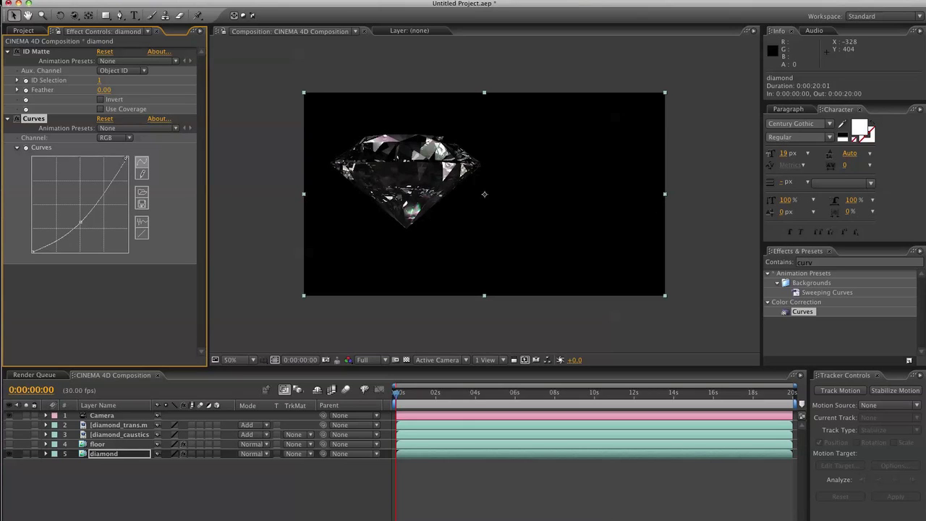
pyautogui.moveTo(106, 192); pyautogui.dragTo(77, 230)
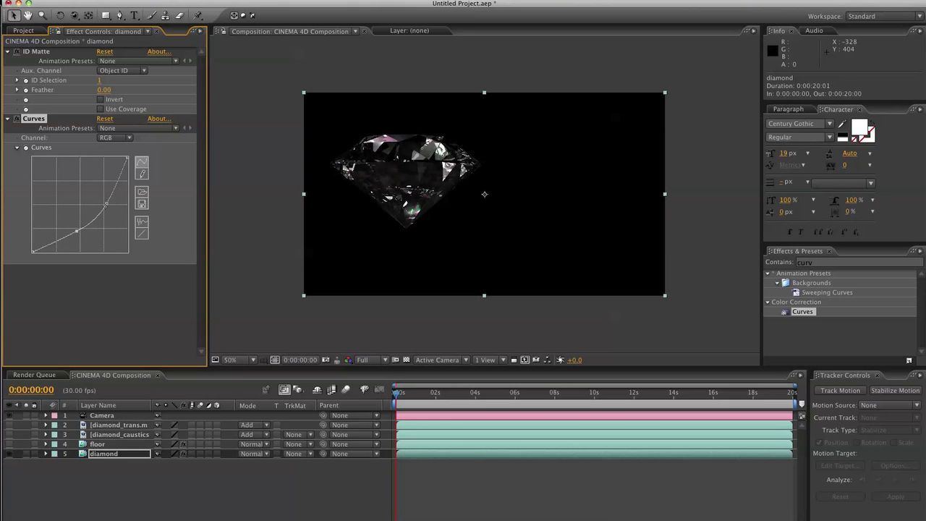
pyautogui.moveTo(106, 204); pyautogui.dragTo(106, 197)
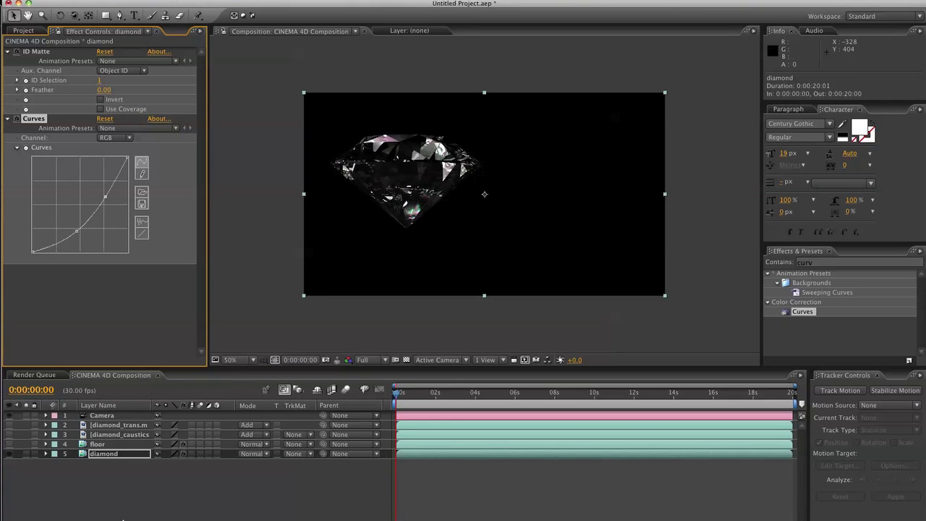
pyautogui.click(104, 434)
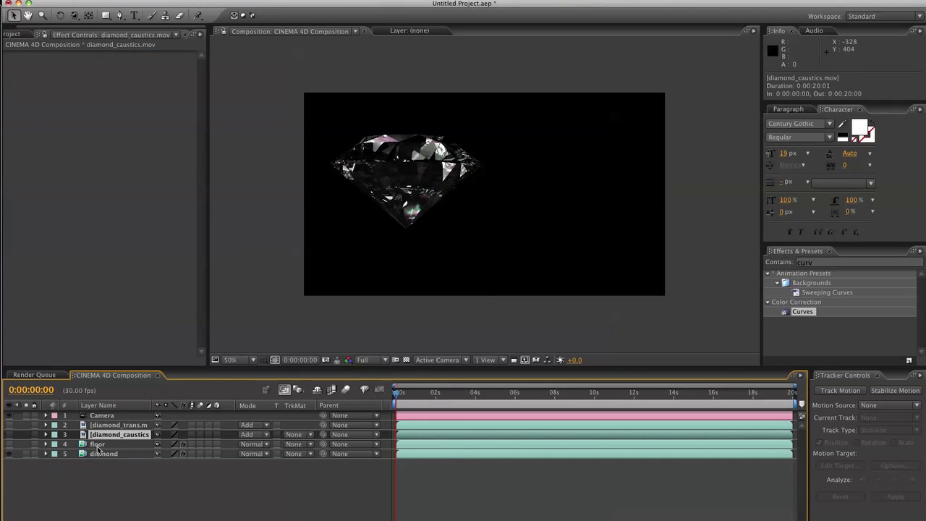
# Rename diamond_trans to 'refraction' and move it below the floor layer.
pyautogui.click(101, 454)
pyautogui.click(101, 435)
pyautogui.click(9, 424)
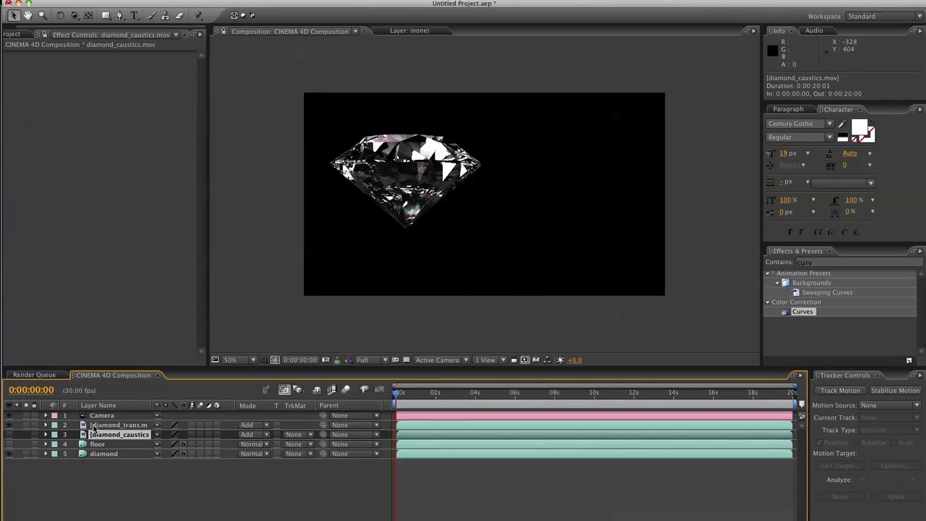
pyautogui.click(106, 426)
pyautogui.press('BackSpace')
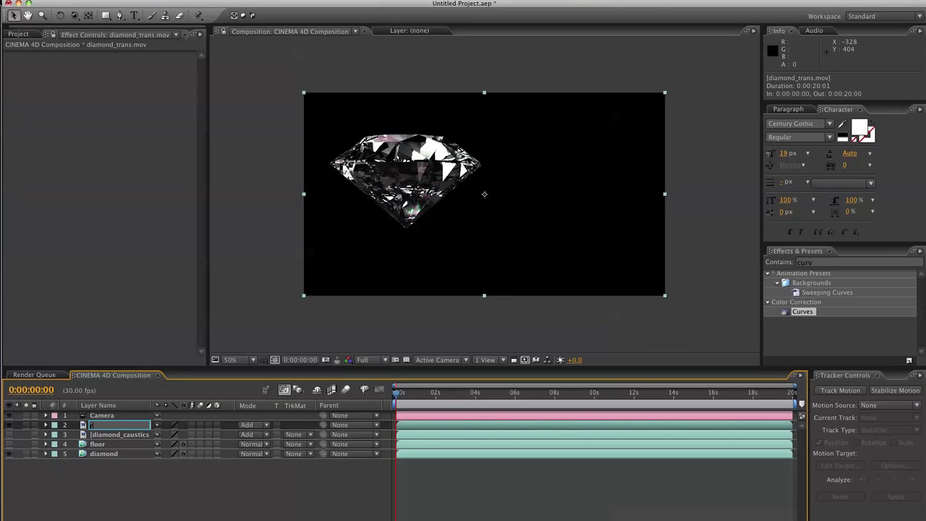
pyautogui.write('refraction')
pyautogui.press('Return')
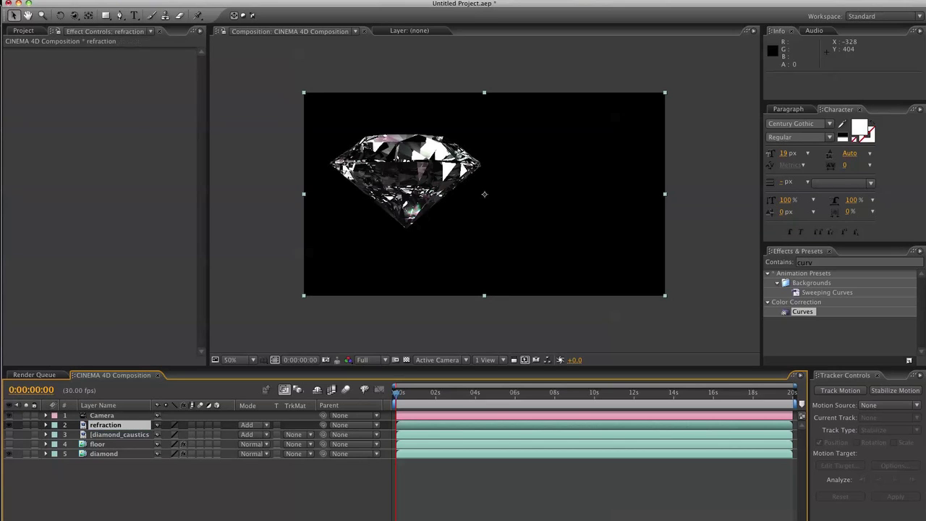
pyautogui.moveTo(101, 425); pyautogui.dragTo(103, 448)
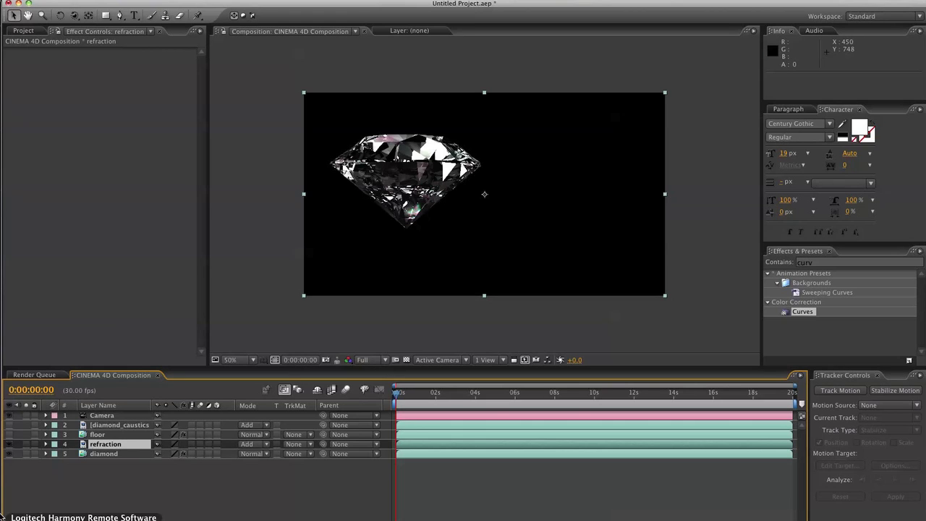
# Darken the refraction layer with a downward-bowed Curves effect.
pyautogui.click(10, 444)
pyautogui.click(11, 444)
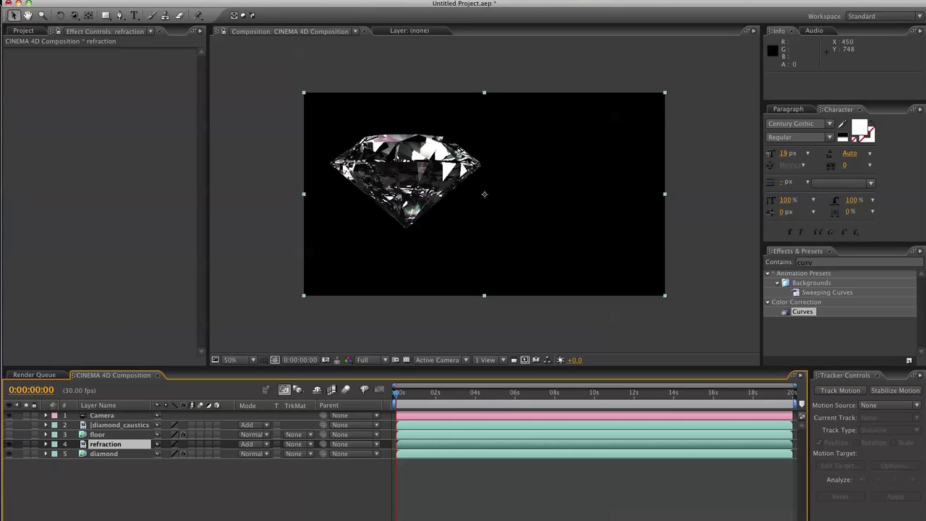
pyautogui.doubleClick(800, 312)
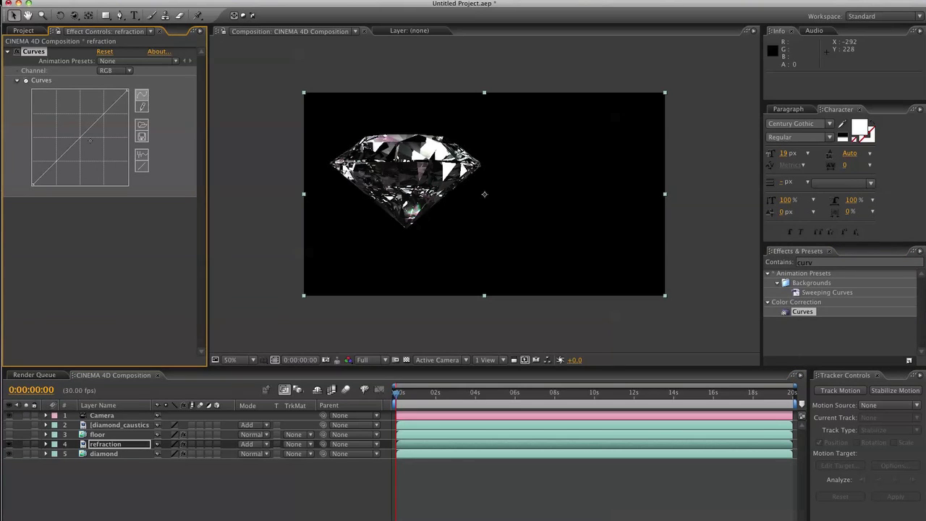
pyautogui.moveTo(80, 137); pyautogui.dragTo(96, 150)
# Duplicate the diamond layer as diamond 2, solo it, and search effects for 'luma'.
pyautogui.click(165, 496)
pyautogui.click(112, 453)
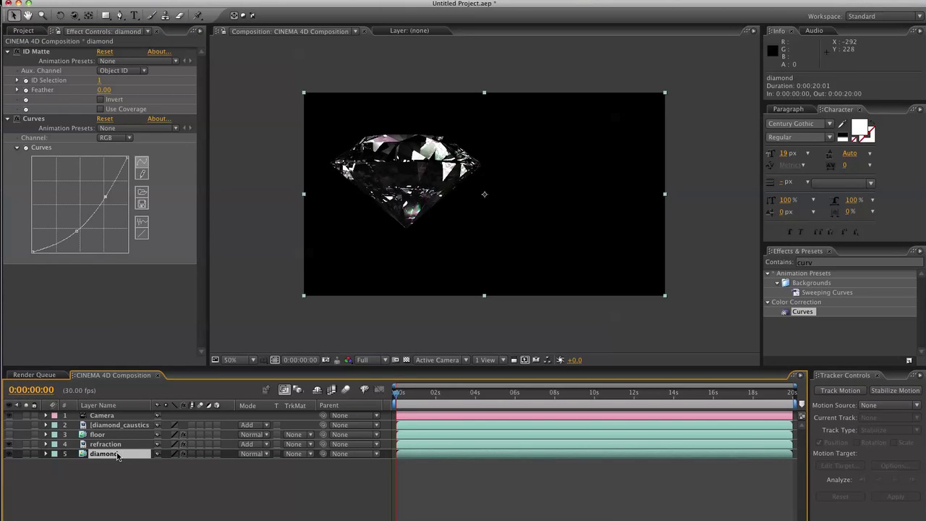
pyautogui.press('super+d')
pyautogui.click(26, 454)
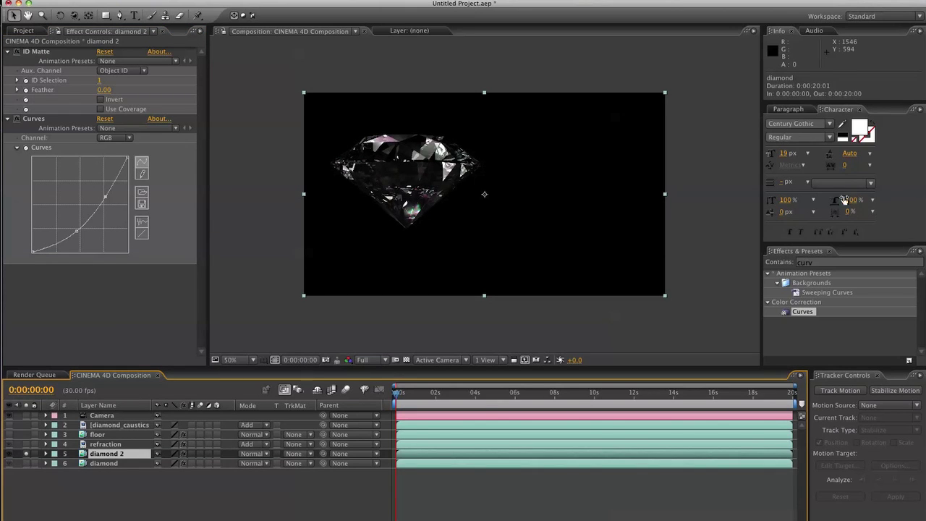
pyautogui.click(821, 262)
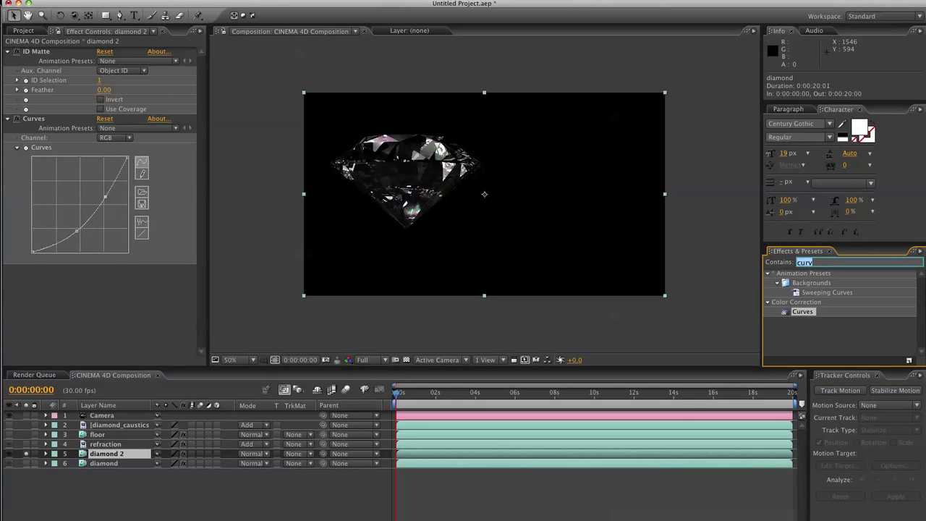
pyautogui.write('luma')
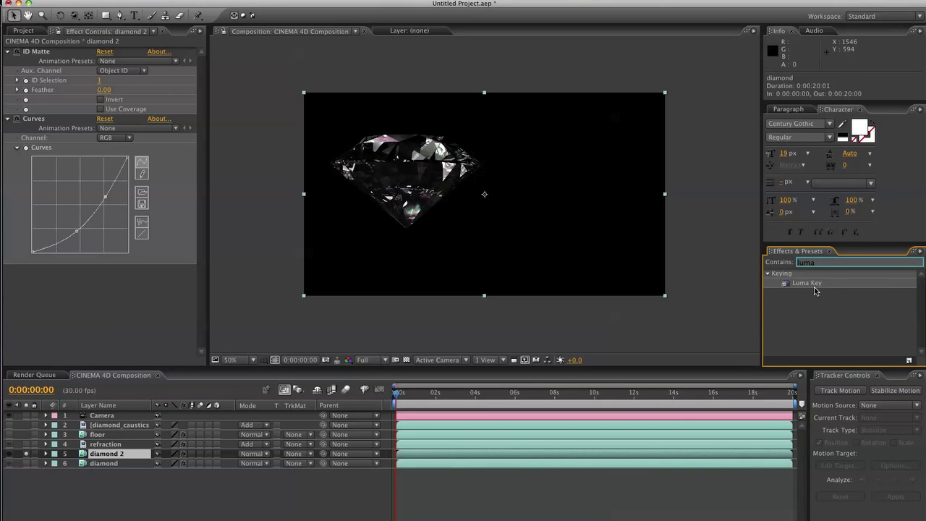
# Apply Luma Key to diamond 2 with Threshold 200 and Edge Feather 1.0.
pyautogui.doubleClick(813, 287)
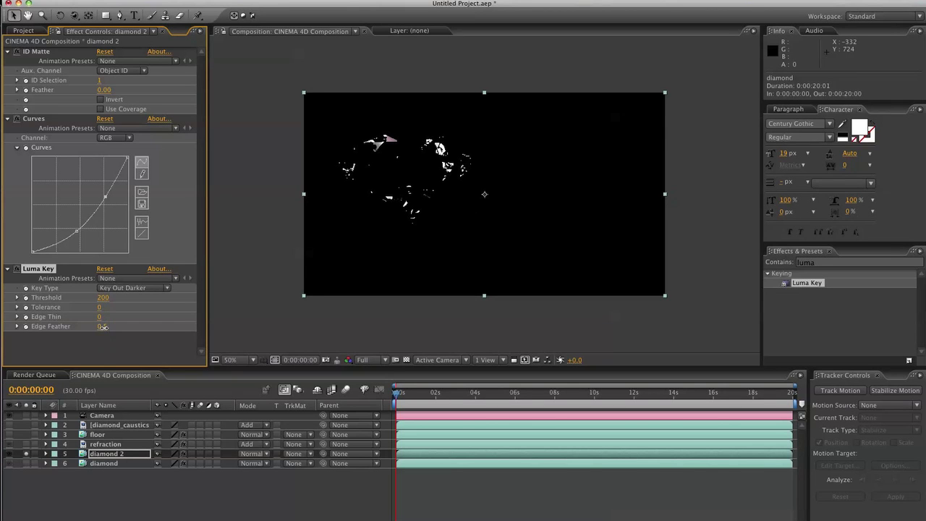
pyautogui.moveTo(103, 327); pyautogui.dragTo(105, 327)
pyautogui.click(114, 454)
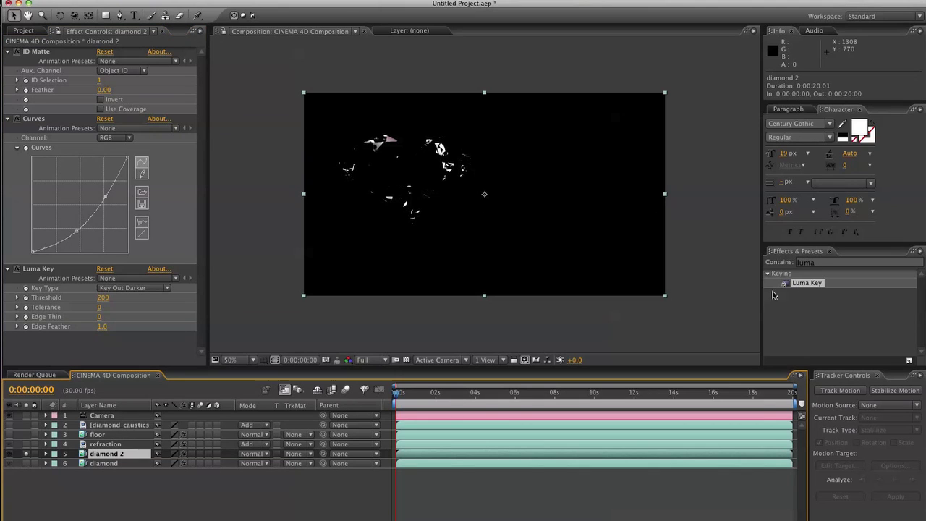
# Add Trapcode Starglow to diamond 2: Boost Light 0, Source Opacity 65, Starglow Opacity 72, then unsolo.
pyautogui.click(816, 261)
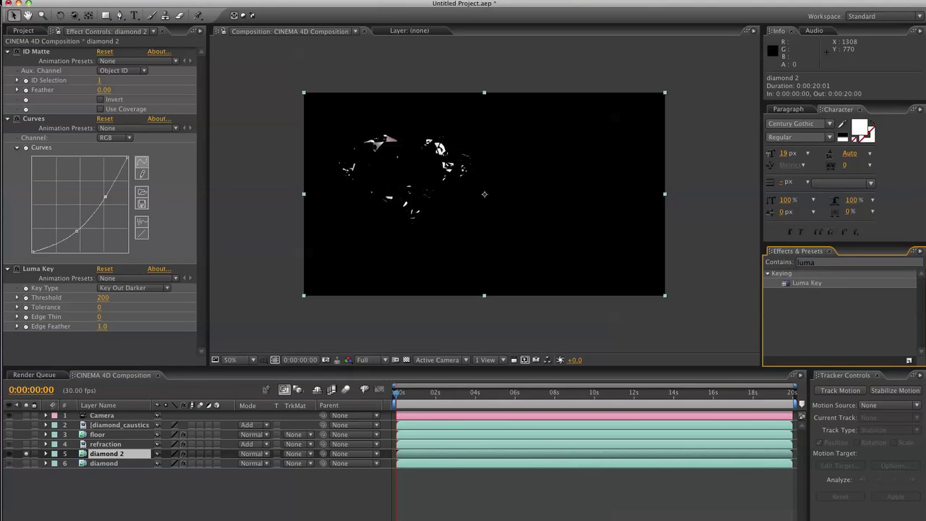
pyautogui.click(816, 262)
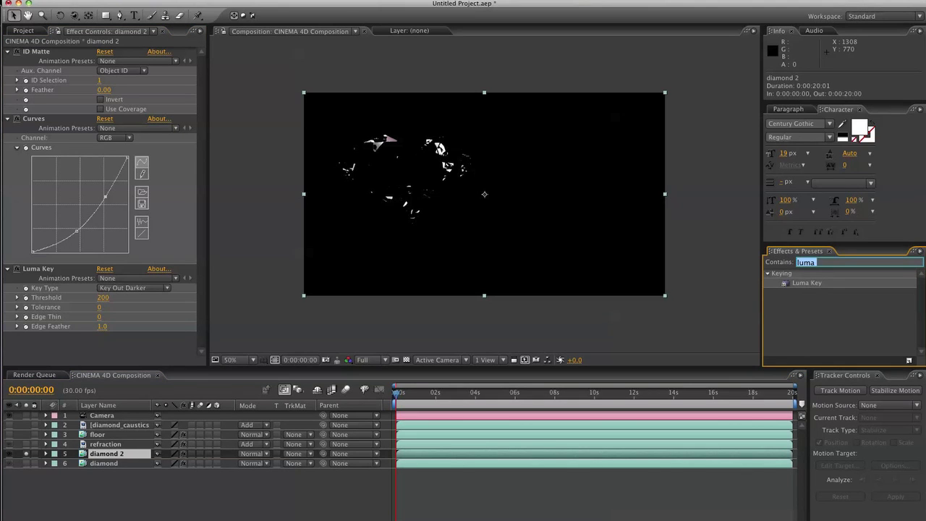
pyautogui.write('starg')
pyautogui.moveTo(802, 286); pyautogui.dragTo(155, 243)
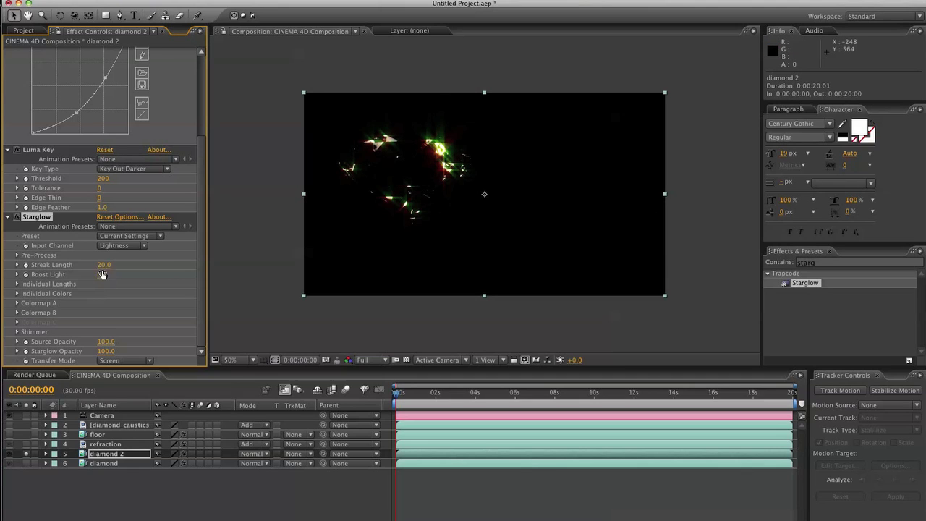
pyautogui.moveTo(107, 273)
pyautogui.mouseDown()
pyautogui.moveTo(85, 277)
pyautogui.moveTo(116, 264)
pyautogui.mouseUp()
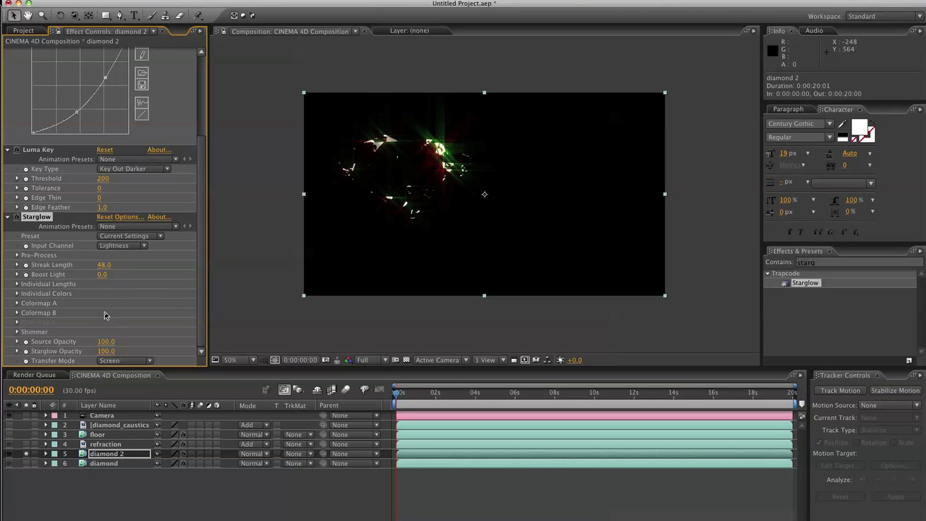
pyautogui.moveTo(104, 341); pyautogui.dragTo(185, 343)
pyautogui.moveTo(102, 341); pyautogui.dragTo(78, 342)
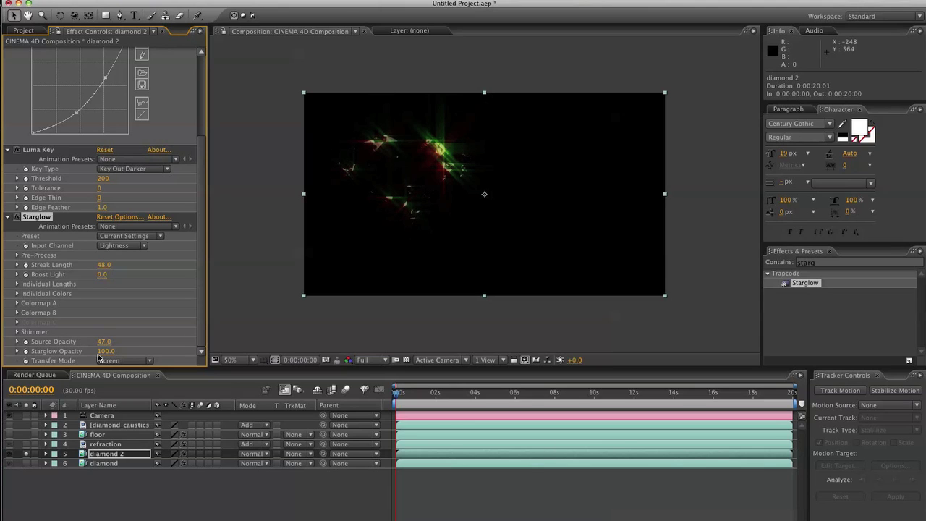
pyautogui.moveTo(102, 351)
pyautogui.mouseDown()
pyautogui.moveTo(88, 350)
pyautogui.moveTo(112, 340)
pyautogui.mouseUp()
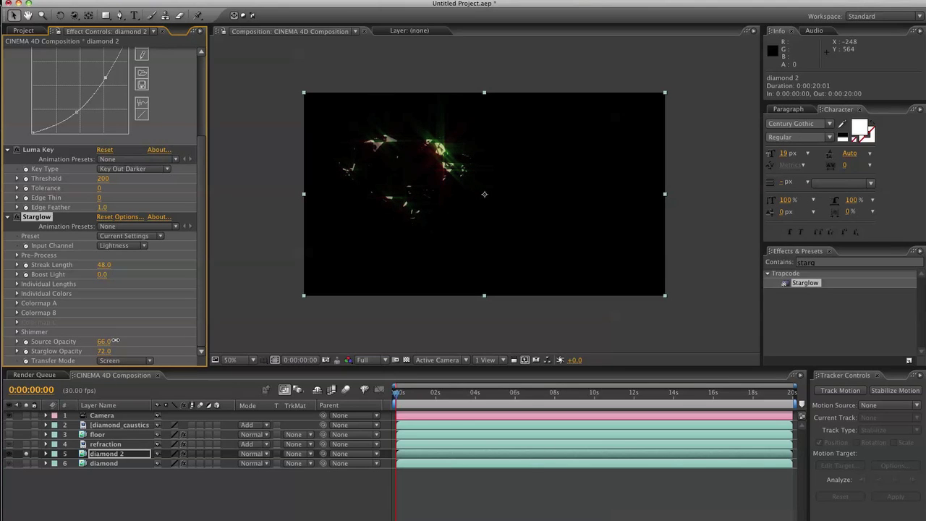
pyautogui.click(27, 454)
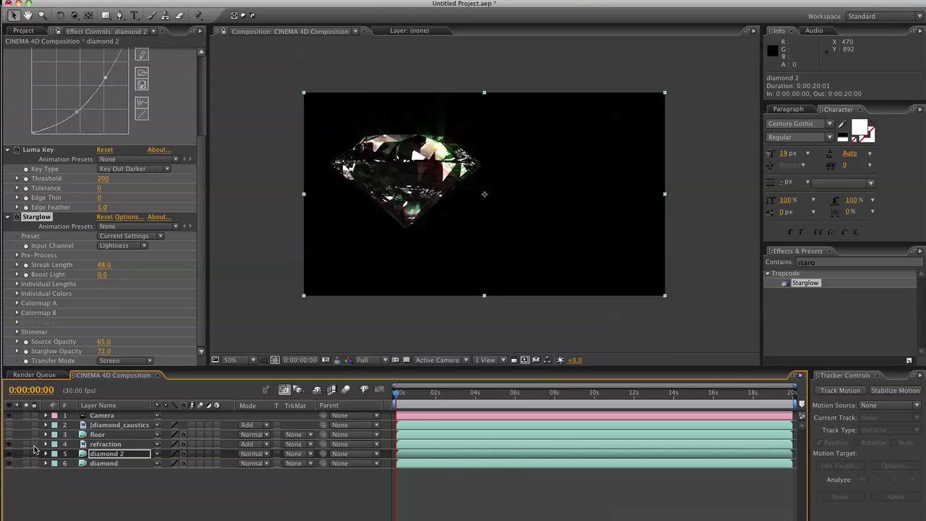
pyautogui.click(8, 449)
# Apply Box Blur to the refraction layer with radius 0.5 and Repeat Edge Pixels on.
pyautogui.click(8, 449)
pyautogui.click(101, 444)
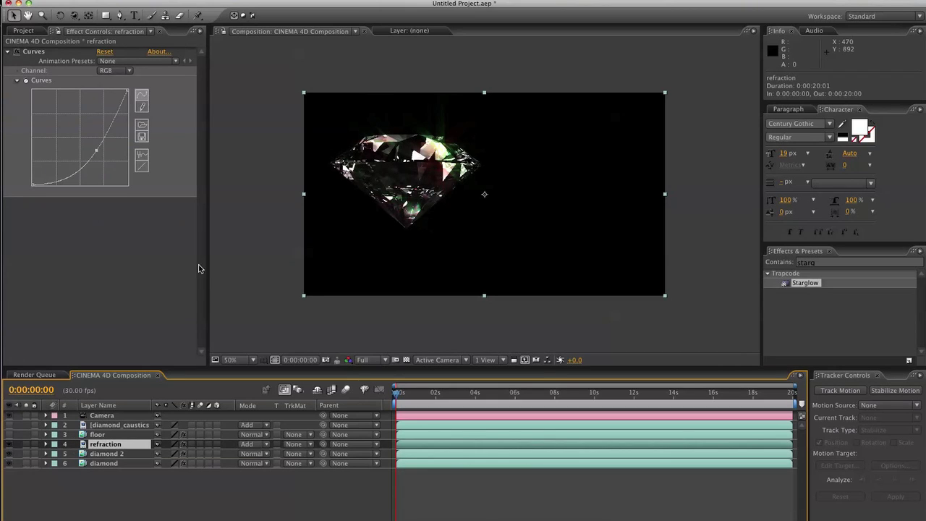
pyautogui.click(803, 262)
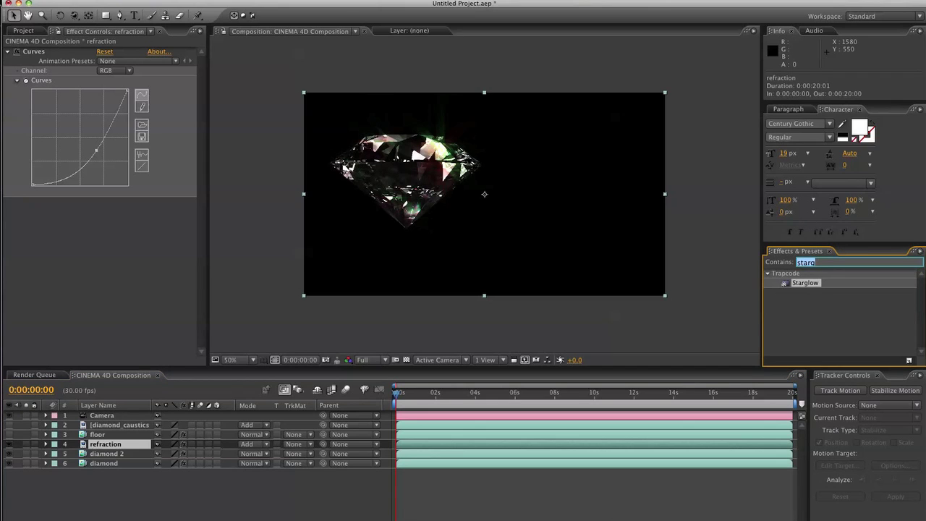
pyautogui.write('box')
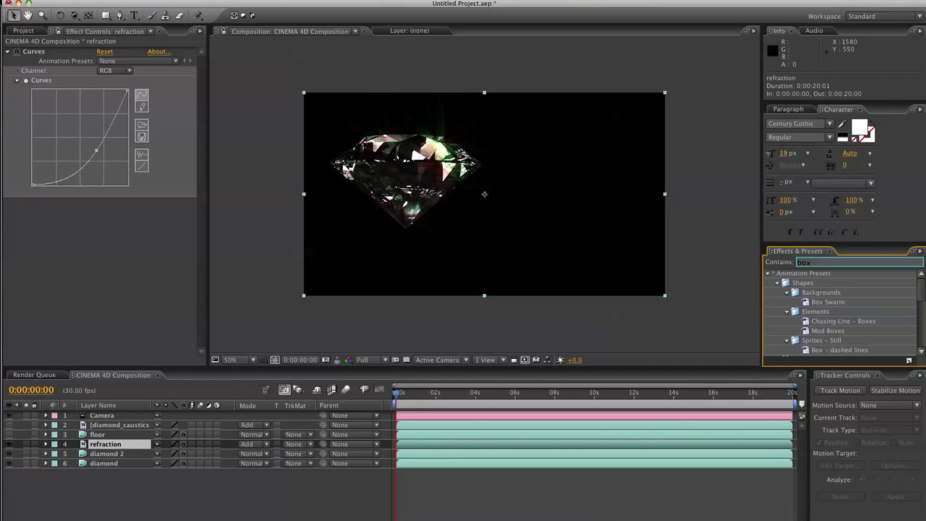
pyautogui.write(' b')
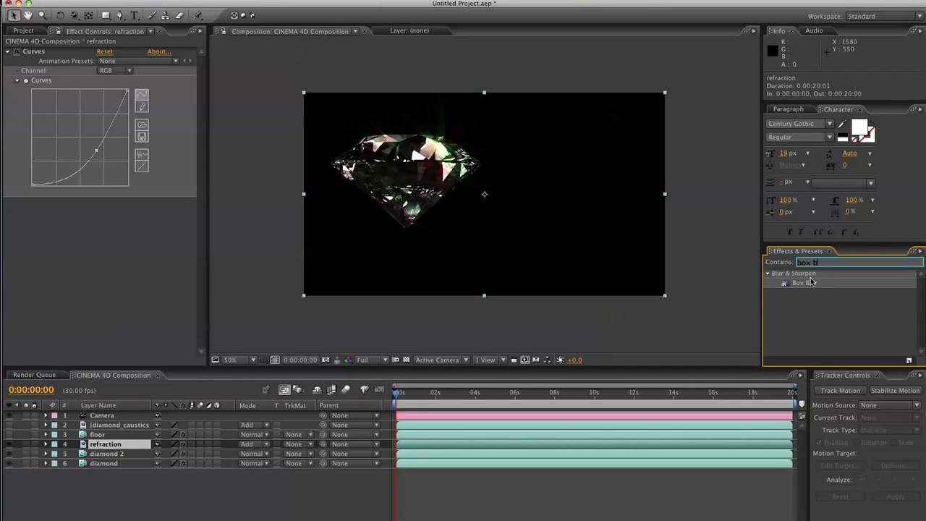
pyautogui.doubleClick(804, 282)
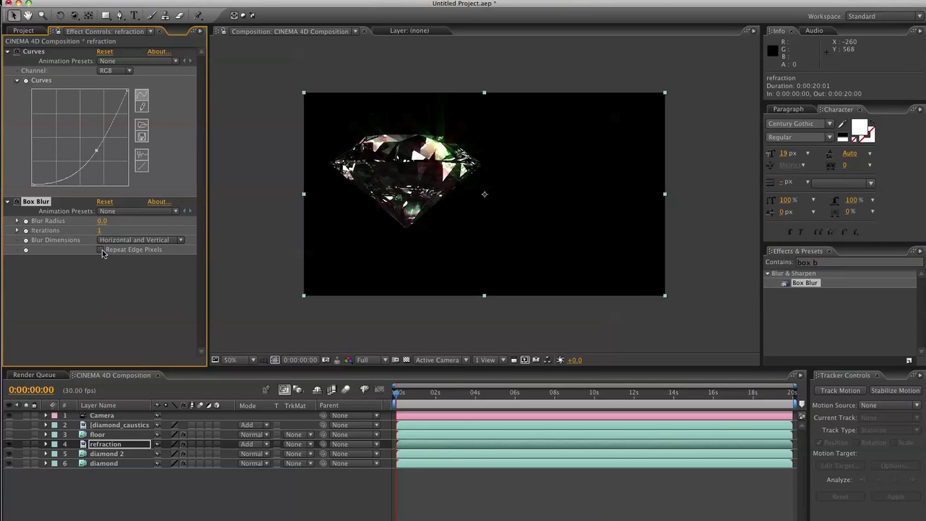
pyautogui.click(101, 250)
pyautogui.click(101, 221)
pyautogui.write('0.5')
pyautogui.press('Return')
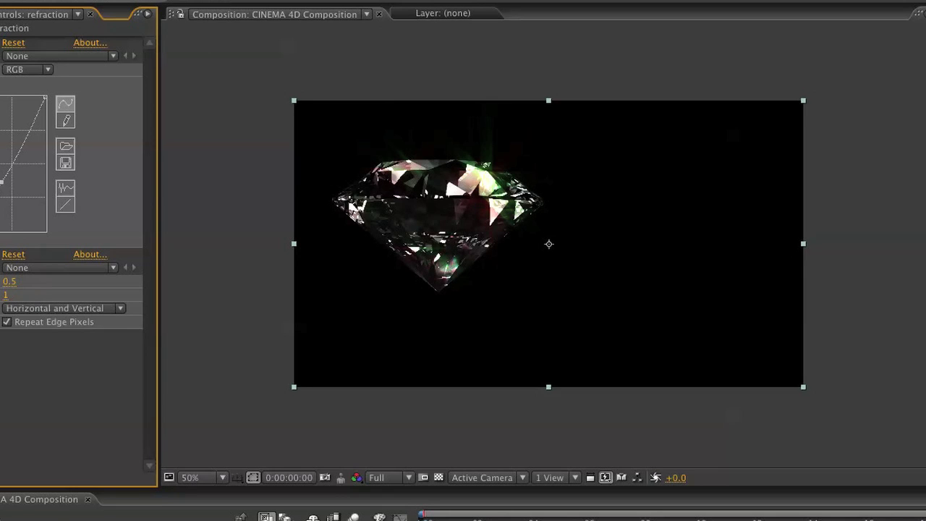
pyautogui.scroll(2, 548, 244)
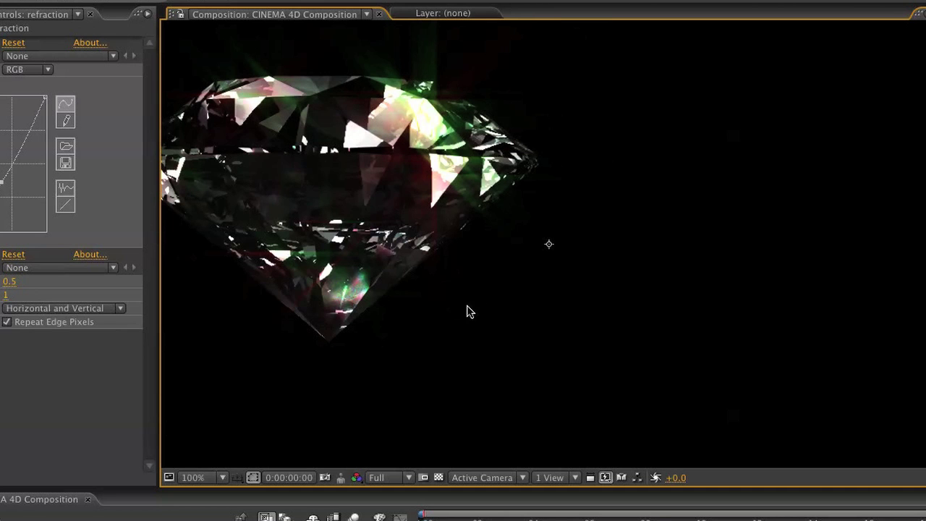
pyautogui.moveTo(572, 325); pyautogui.dragTo(725, 339)
# Turn on the floor layer's visibility and apply the Curves effect to it.
pyautogui.click(97, 434)
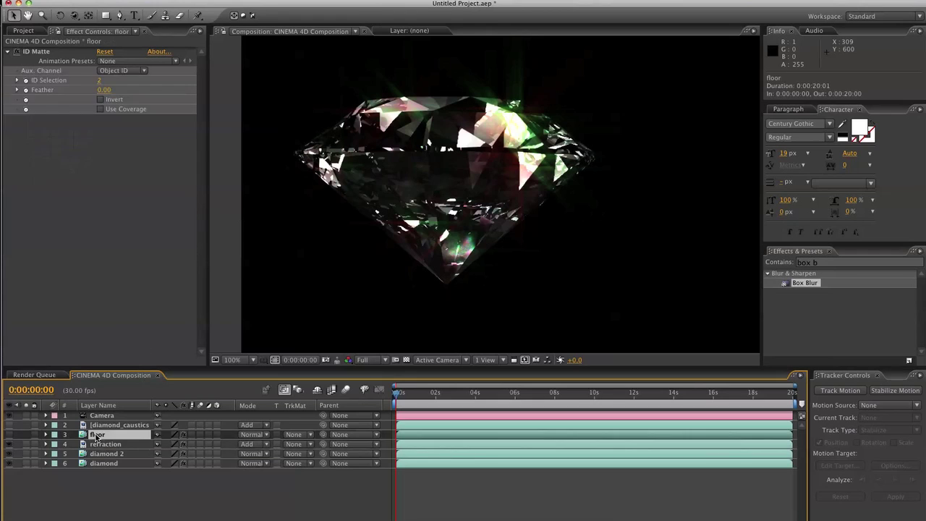
pyautogui.click(9, 435)
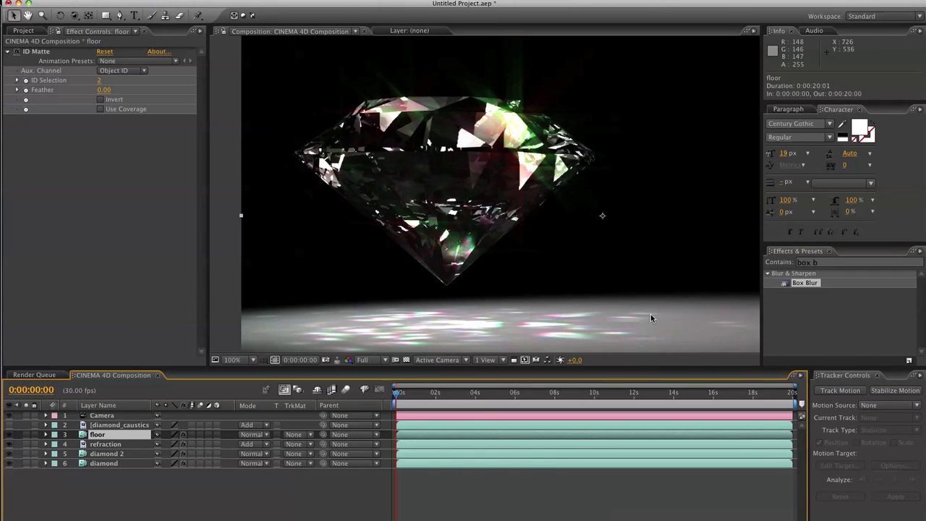
pyautogui.click(804, 262)
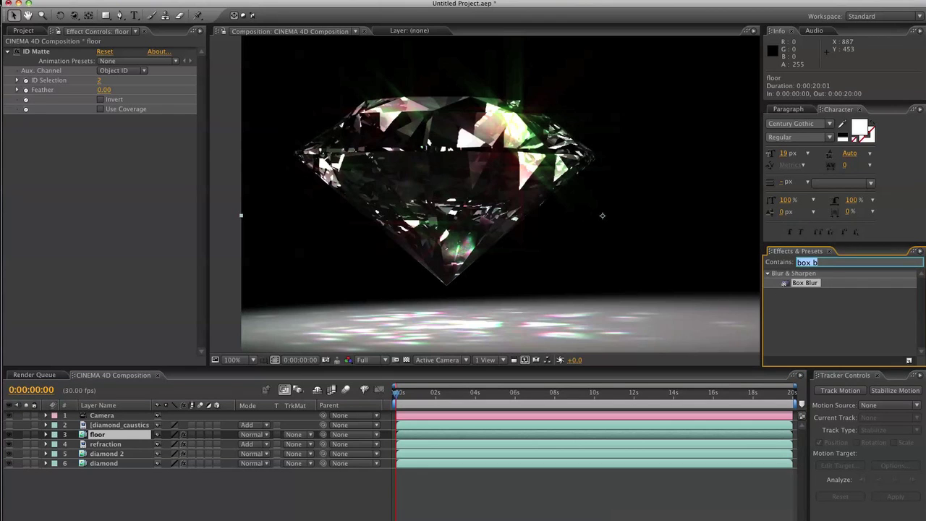
pyautogui.write('curv')
pyautogui.doubleClick(803, 312)
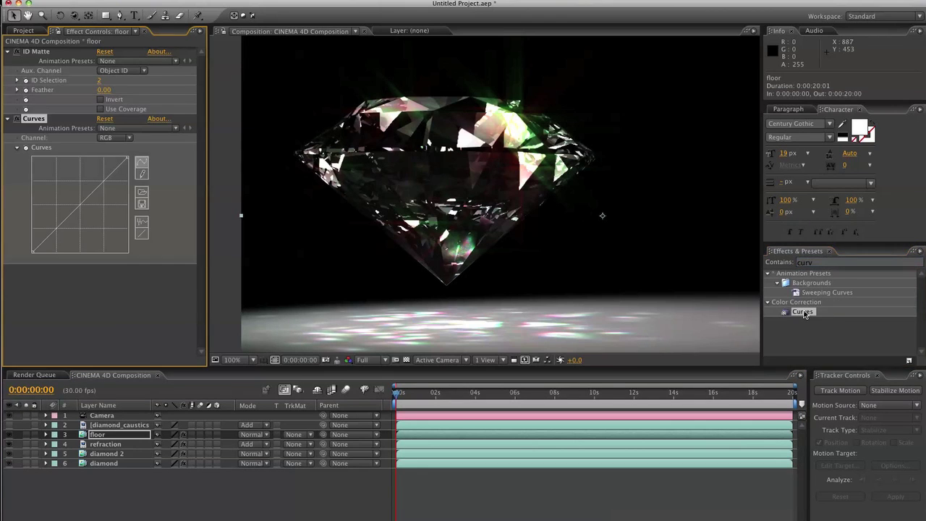
# Bow the RGB curve down and raise the Blue channel curve to tint the floor blue.
pyautogui.moveTo(94, 186); pyautogui.dragTo(114, 206)
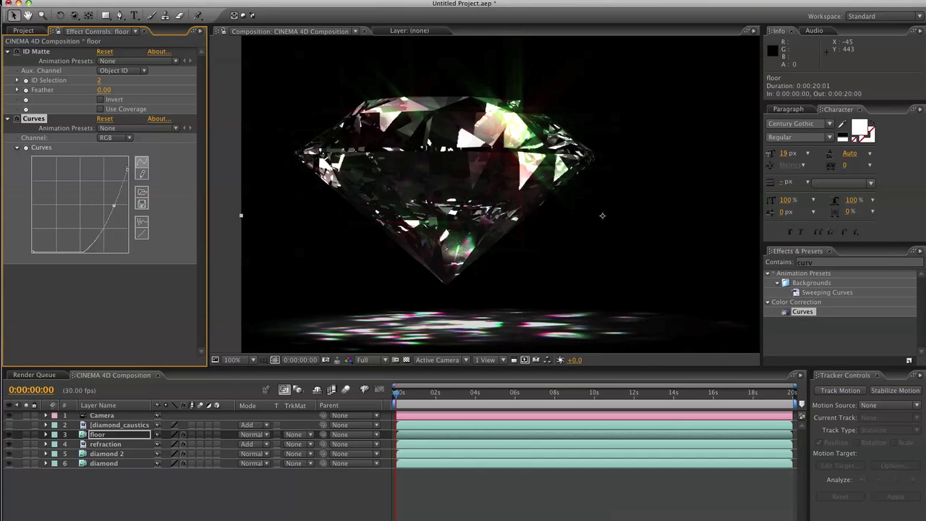
pyautogui.moveTo(127, 168); pyautogui.dragTo(116, 209)
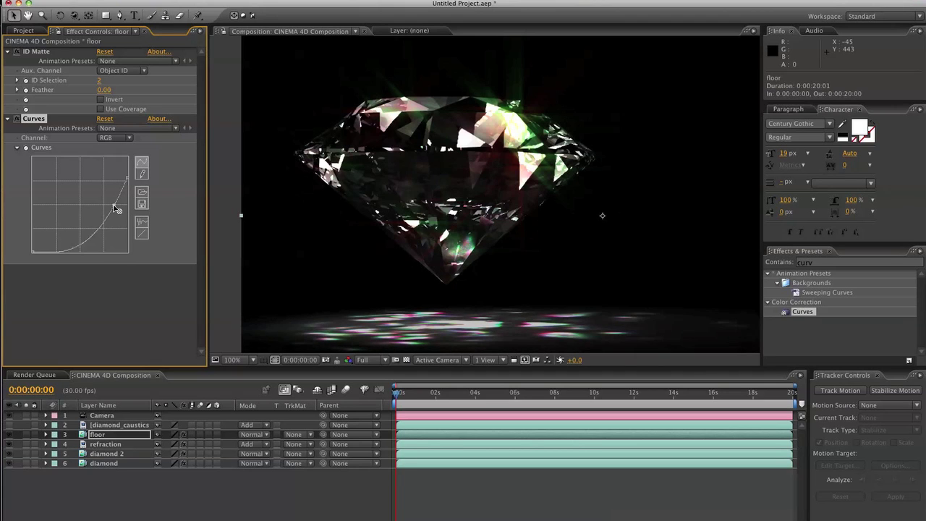
pyautogui.click(105, 138)
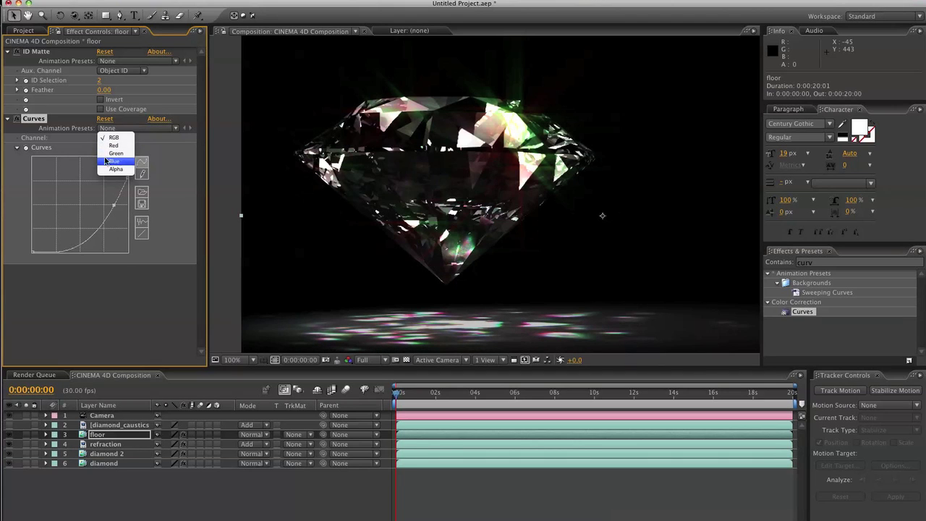
pyautogui.click(106, 161)
pyautogui.moveTo(75, 210); pyautogui.dragTo(75, 201)
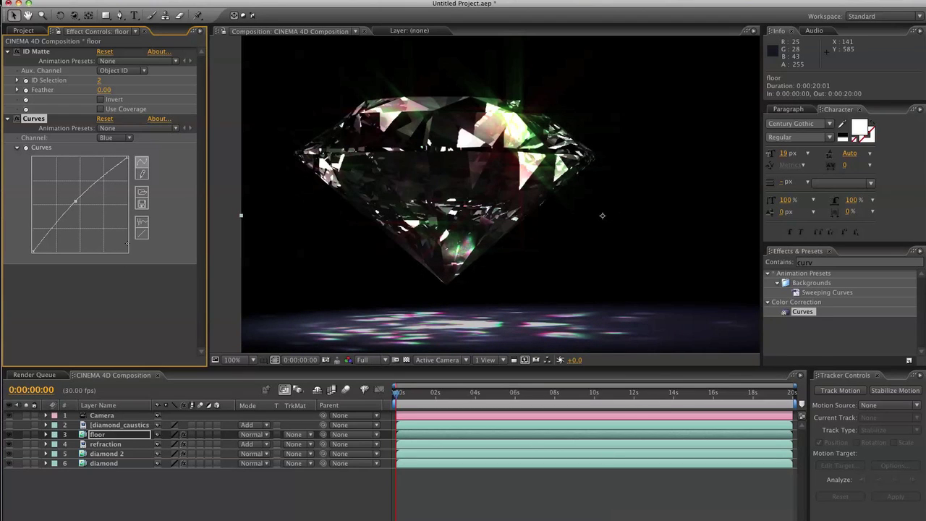
# Back on the RGB channel, pull the curve lower for a darker floor with deeper shadows.
pyautogui.click(127, 139)
pyautogui.click(115, 112)
pyautogui.moveTo(128, 176); pyautogui.dragTo(114, 214)
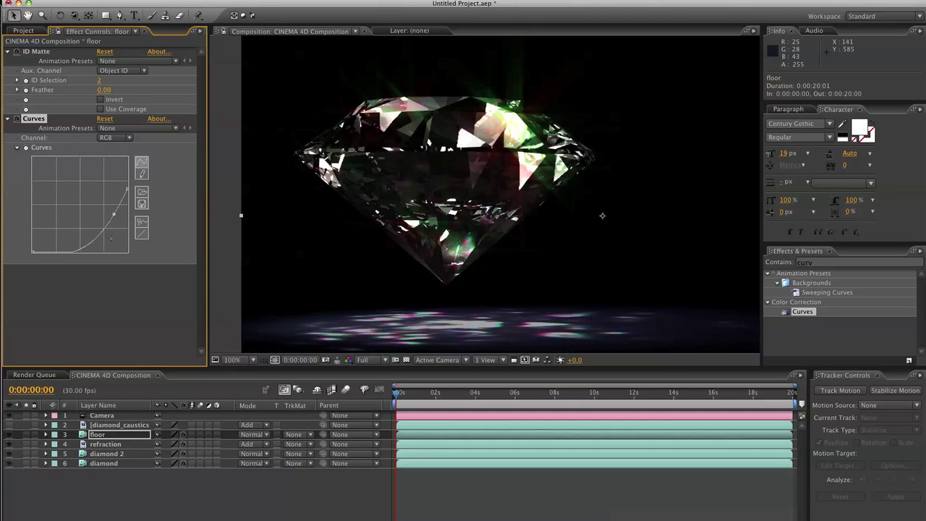
pyautogui.moveTo(114, 214); pyautogui.dragTo(110, 223)
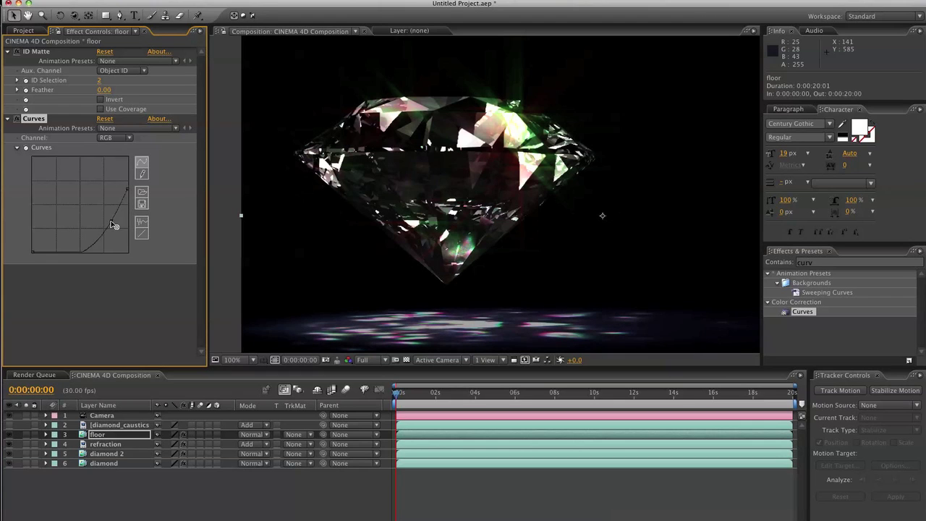
pyautogui.click(9, 430)
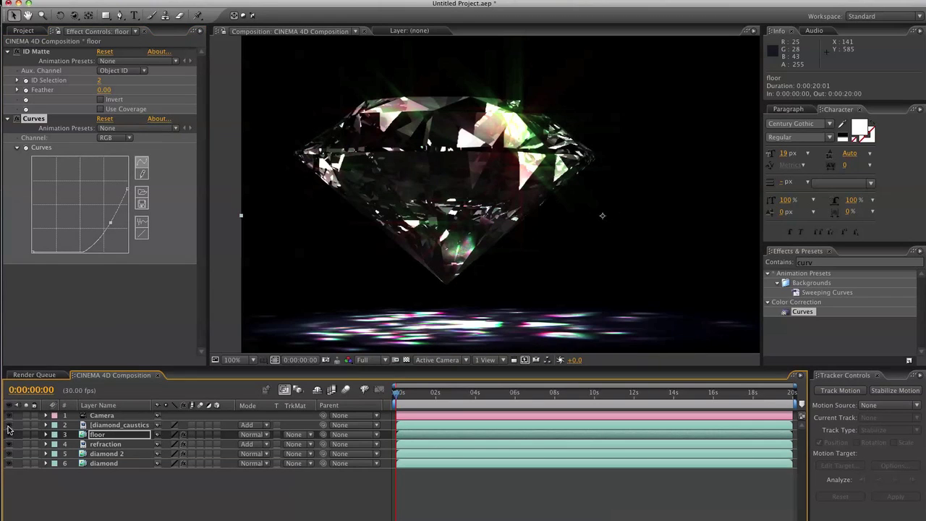
# Apply Box Blur to the diamond_caustics layer with a Blur Radius of 3.
pyautogui.click(103, 426)
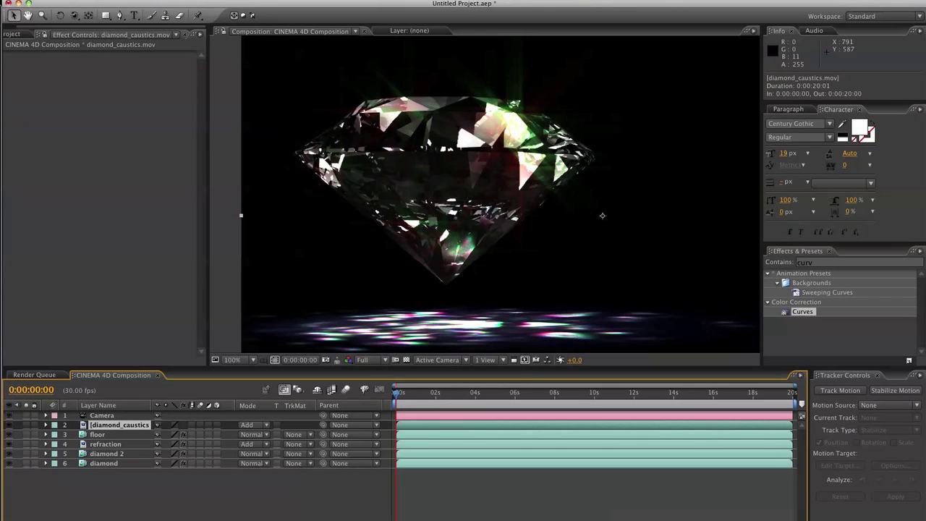
pyautogui.click(810, 261)
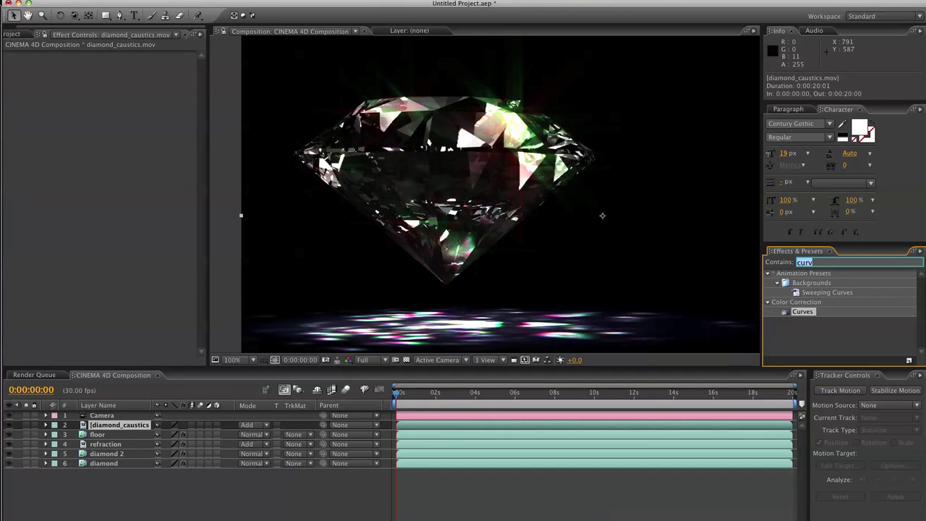
pyautogui.write('box b')
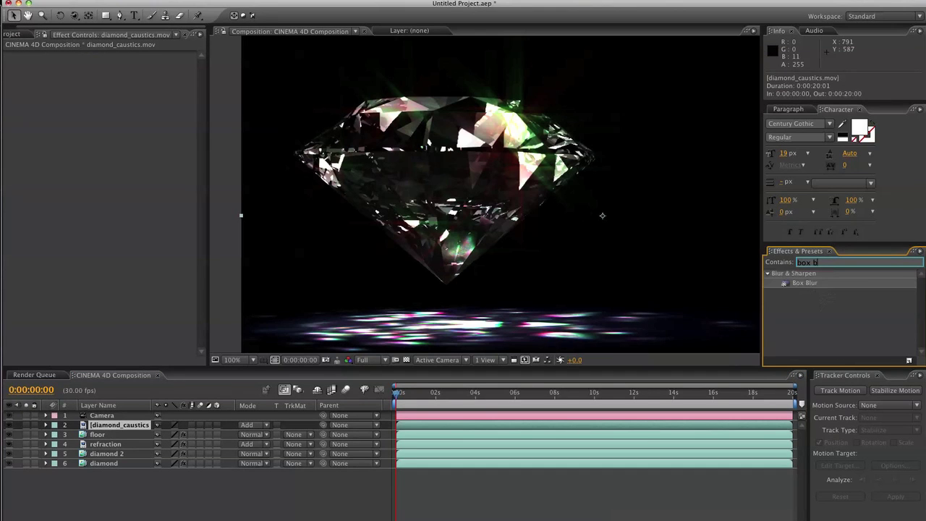
pyautogui.doubleClick(805, 282)
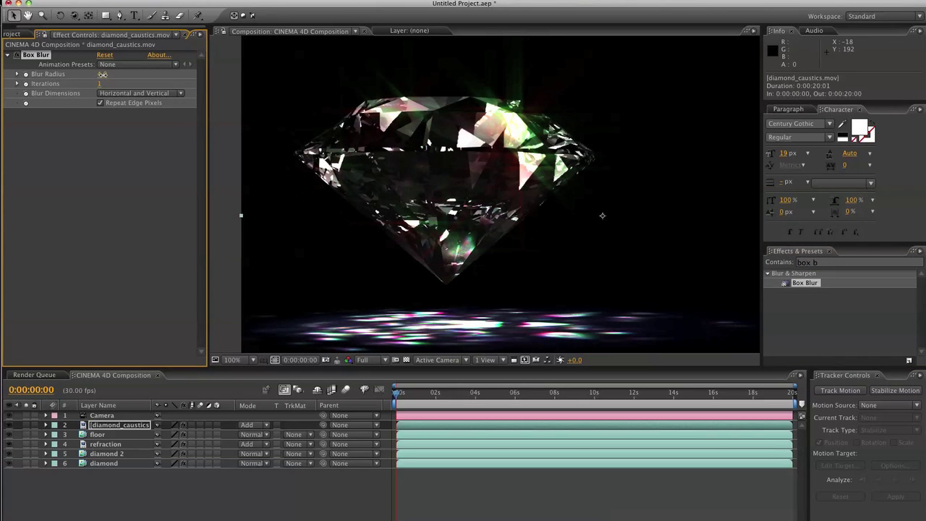
pyautogui.moveTo(103, 75); pyautogui.dragTo(106, 74)
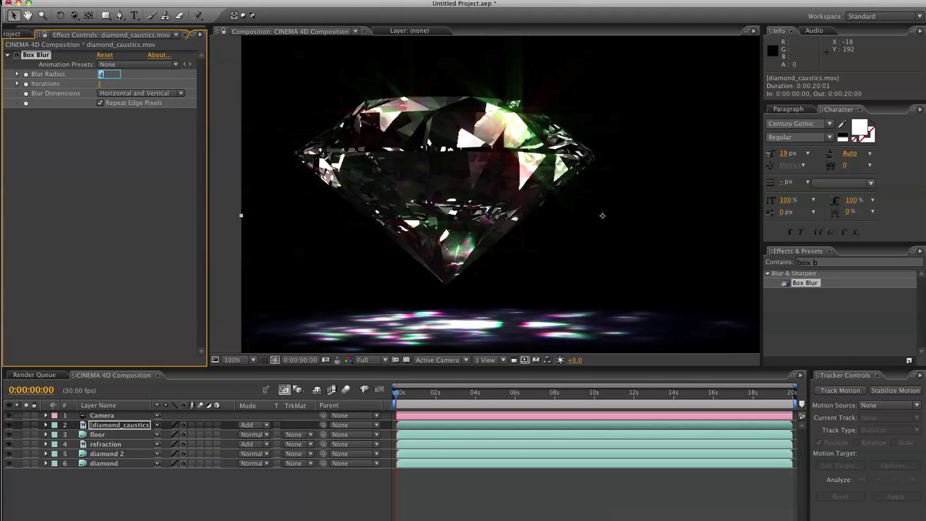
pyautogui.write('3')
pyautogui.press('Return')
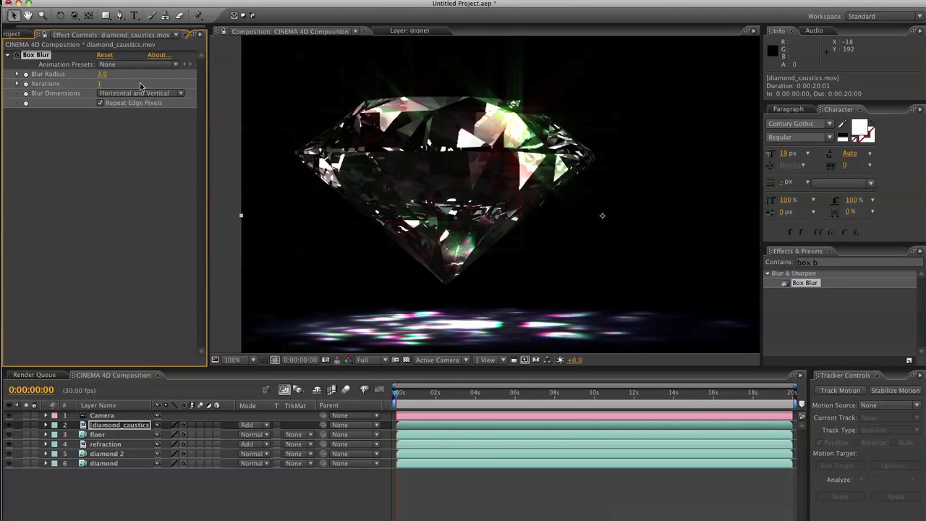
# Add Hue/Saturation to diamond_caustics with Master Saturation 62, then zoom the view out.
pyautogui.click(808, 262)
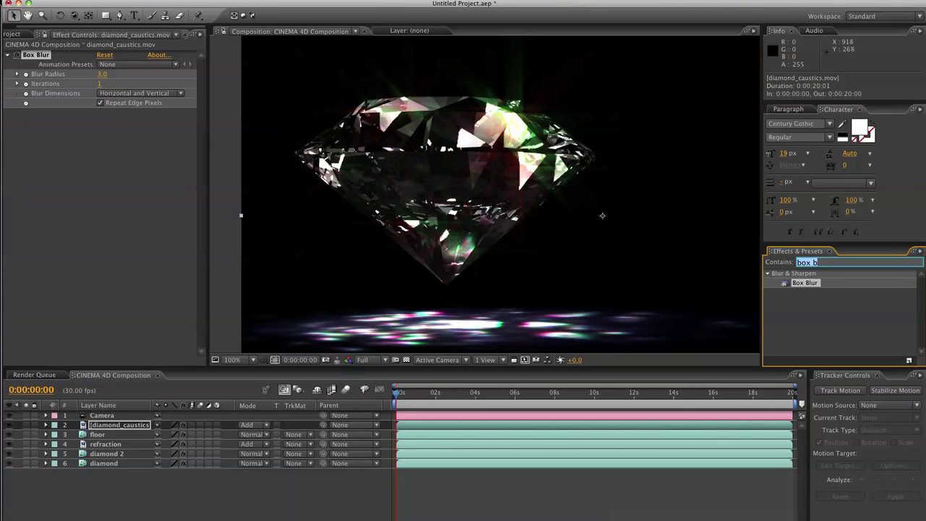
pyautogui.write('sat')
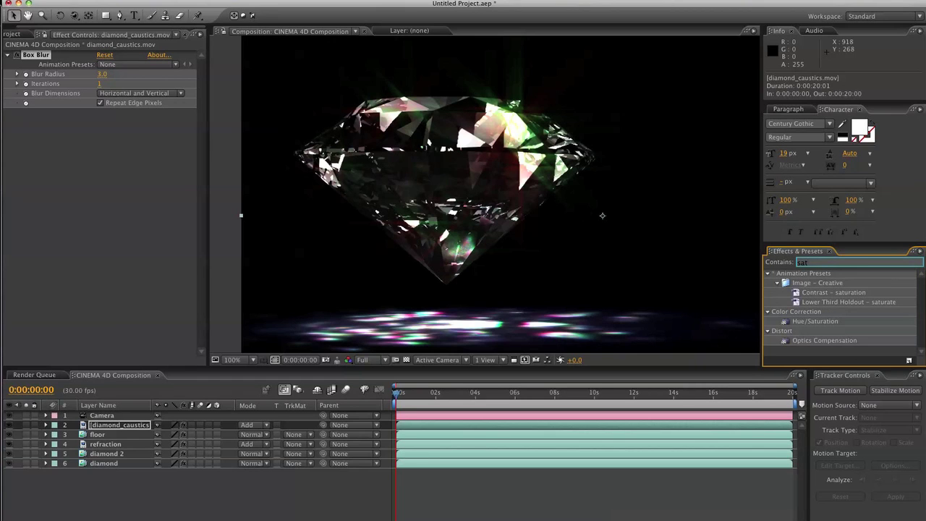
pyautogui.doubleClick(817, 321)
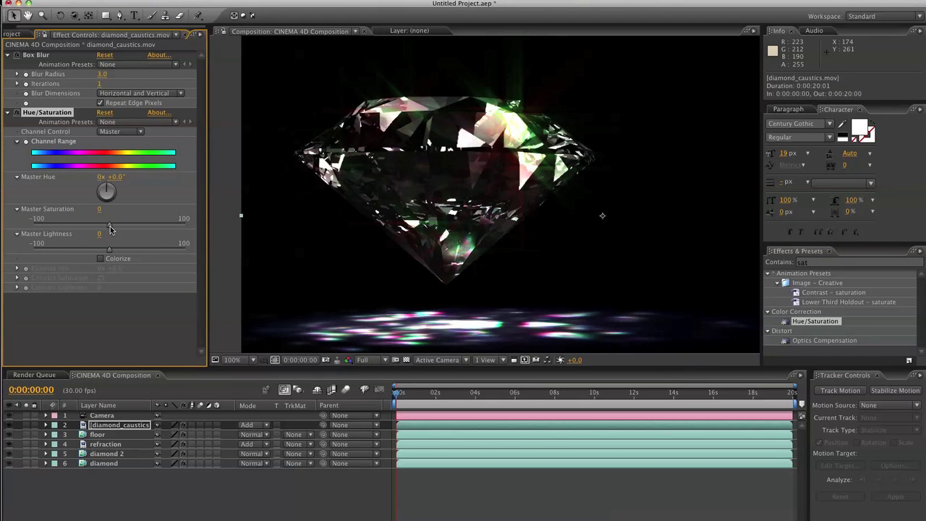
pyautogui.moveTo(170, 232); pyautogui.dragTo(193, 238)
pyautogui.click(602, 215)
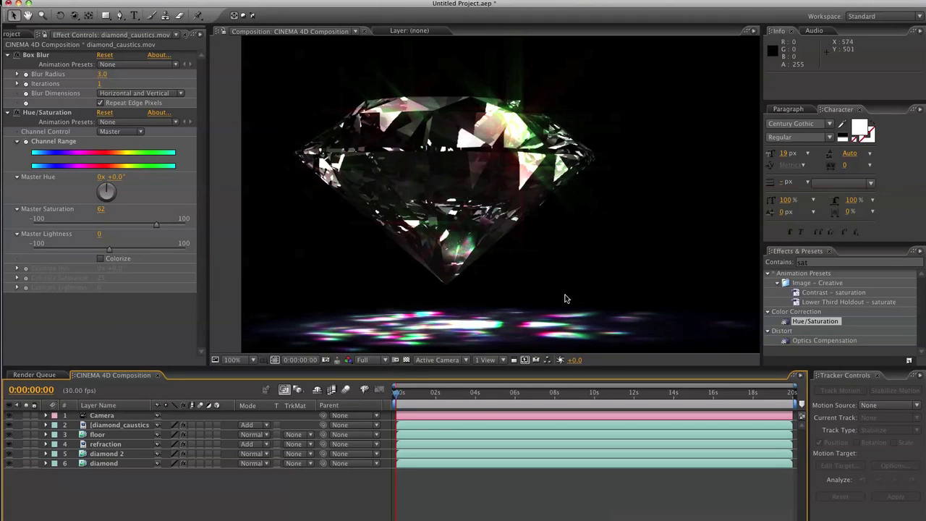
pyautogui.press(',')
pyautogui.press(',')
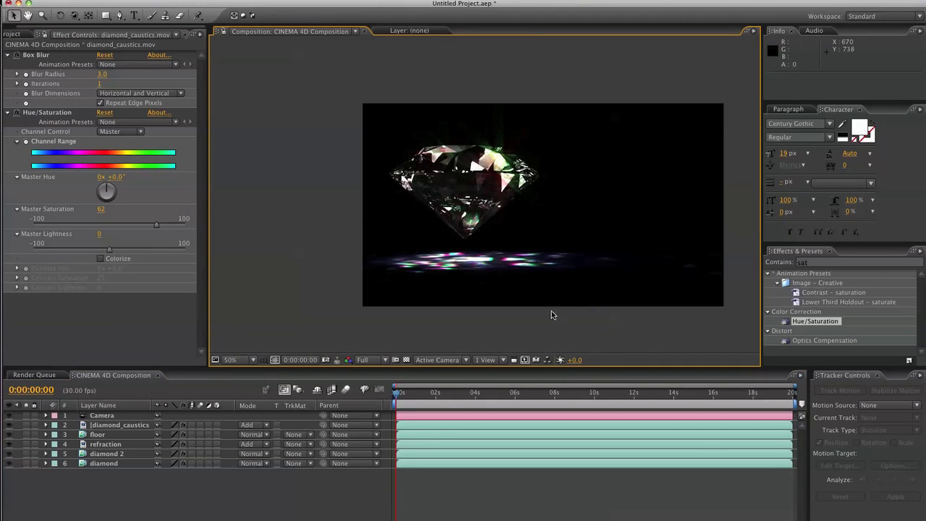
# Drag the time indicator to 0:00:01:20 to preview the diamond over its caustics.
pyautogui.moveTo(406, 395); pyautogui.dragTo(431, 395)
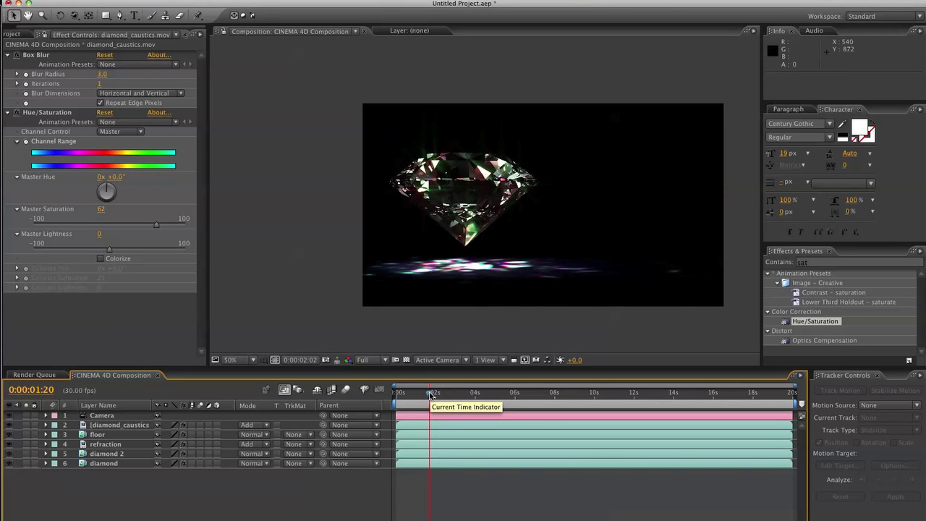
pyautogui.click(119, 256)
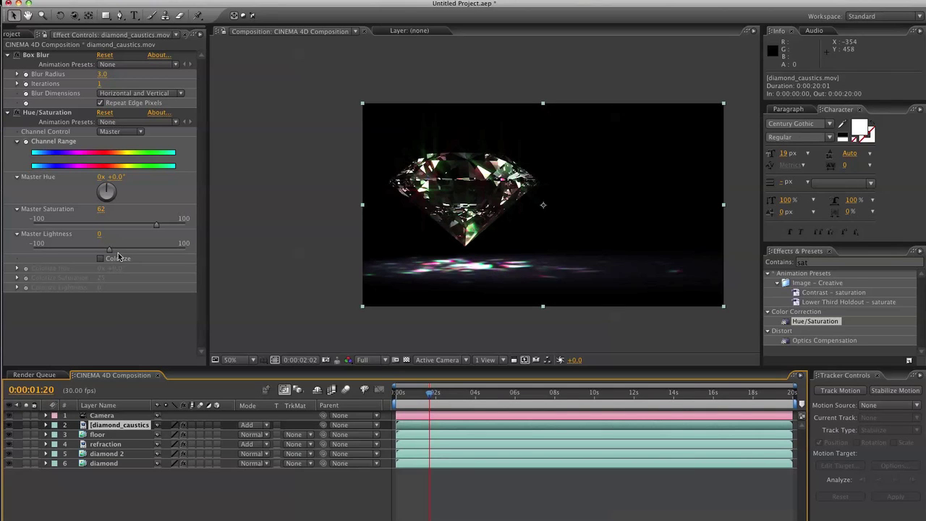